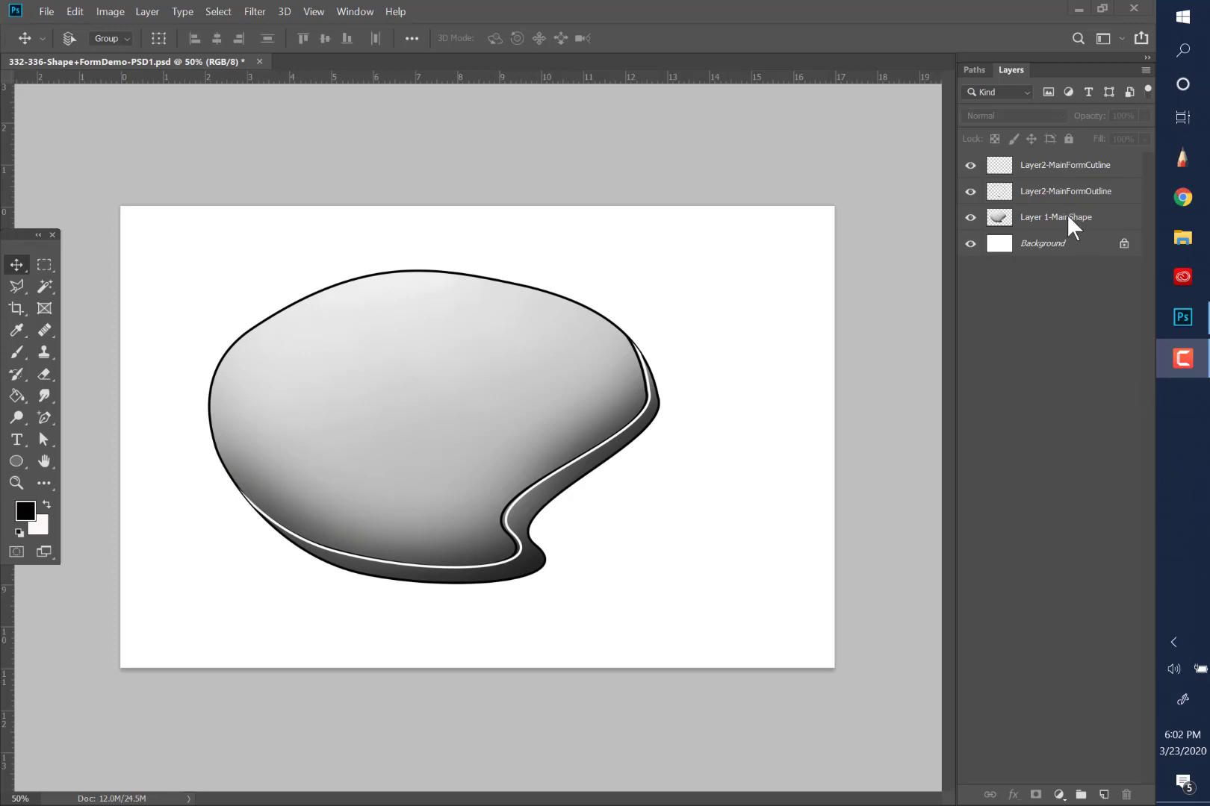
Toggle the visibility of the Layer 1-MainShape layer to check what it contributes to the drawing.
{"action": "left_click", "coordinate": [970, 218]}
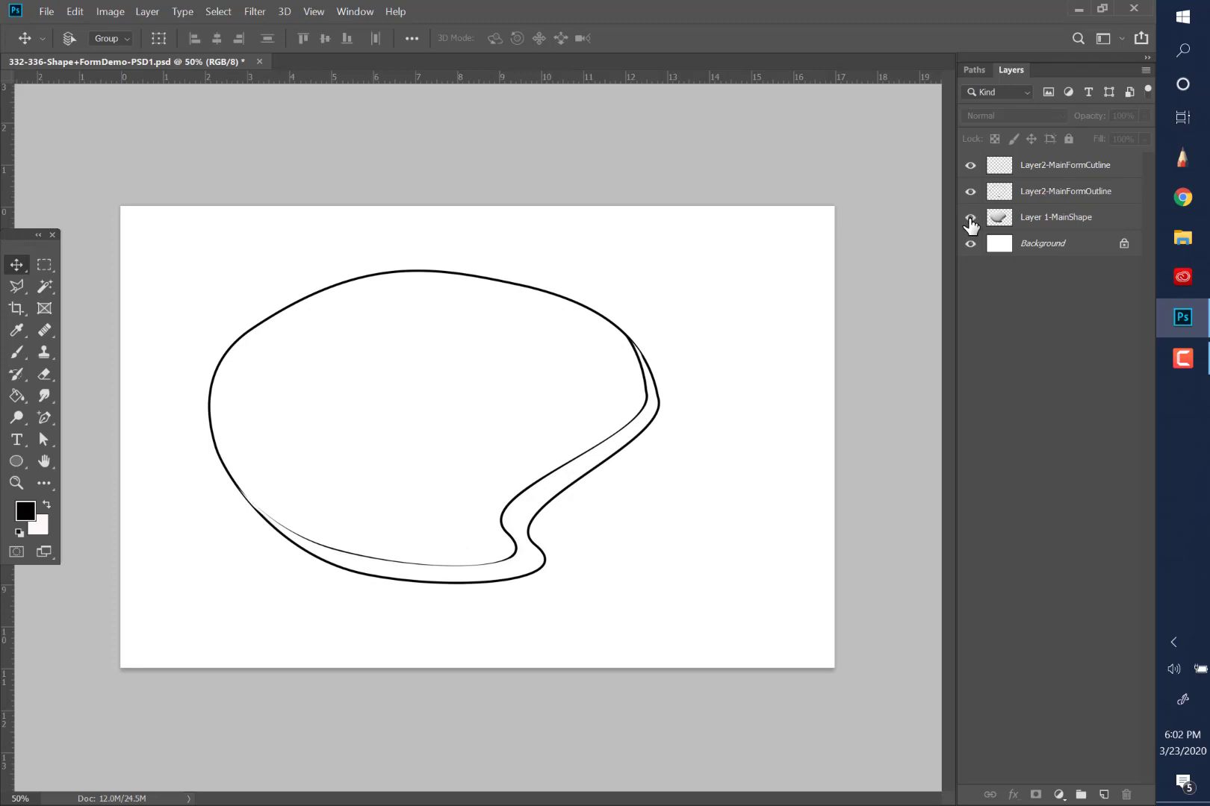
{"action": "left_click", "coordinate": [970, 218]}
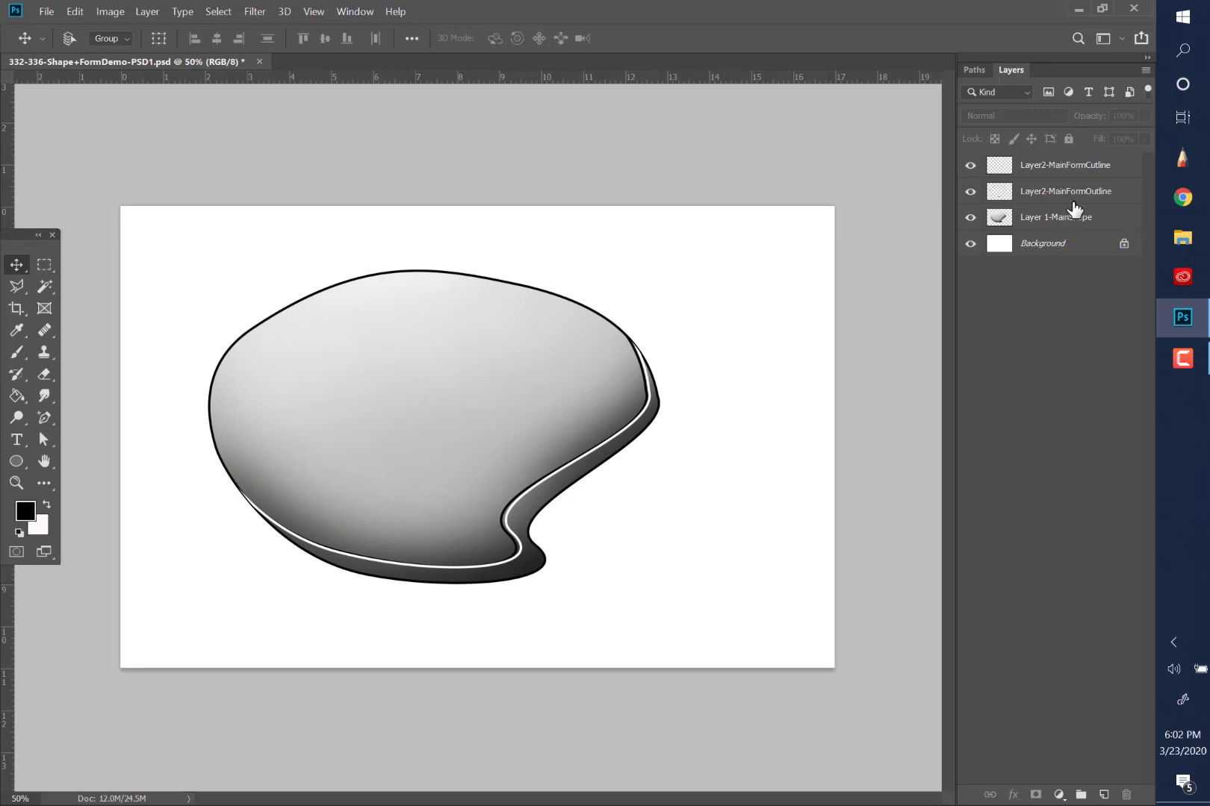
{"action": "left_click", "coordinate": [969, 218]}
{"action": "left_click", "coordinate": [970, 218]}
Duplicate the Layer 1-MainShape layer within the same document under the name "Layer 1-MainShape-Color".
{"action": "left_click", "coordinate": [1069, 221]}
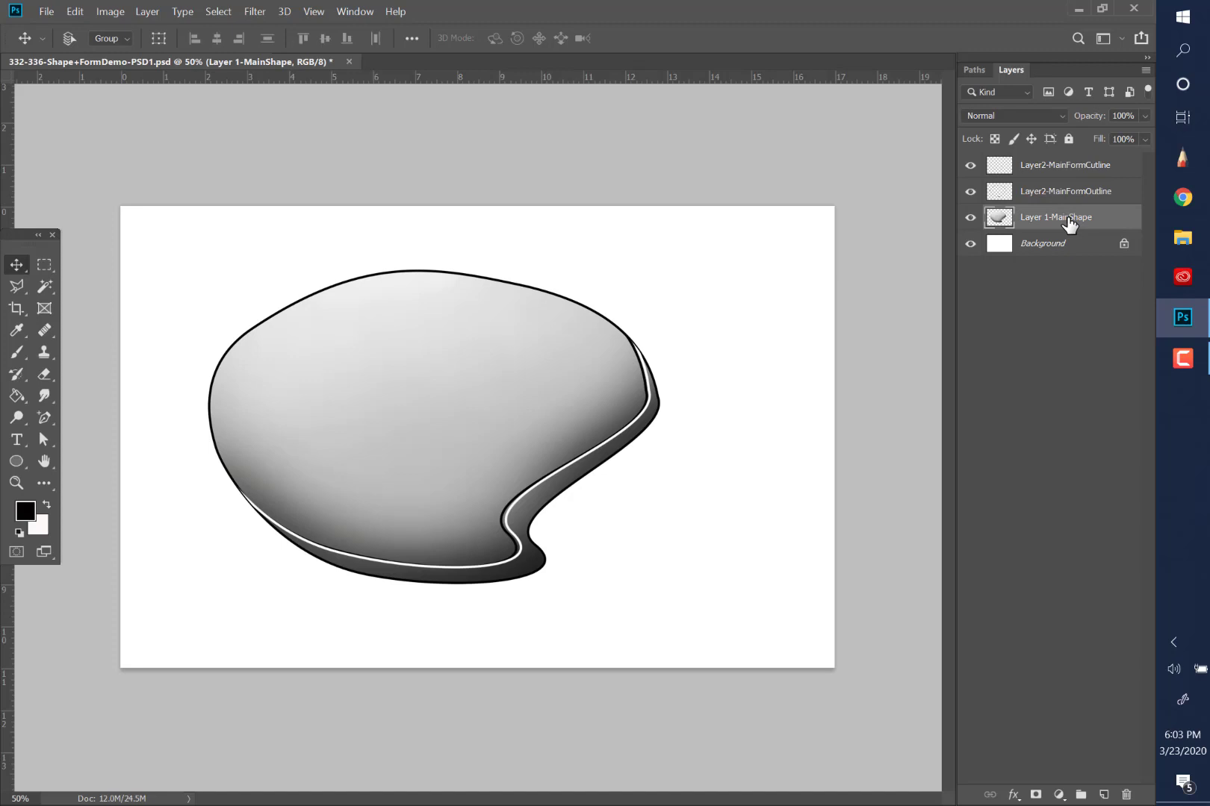
{"action": "right_click", "coordinate": [1069, 221]}
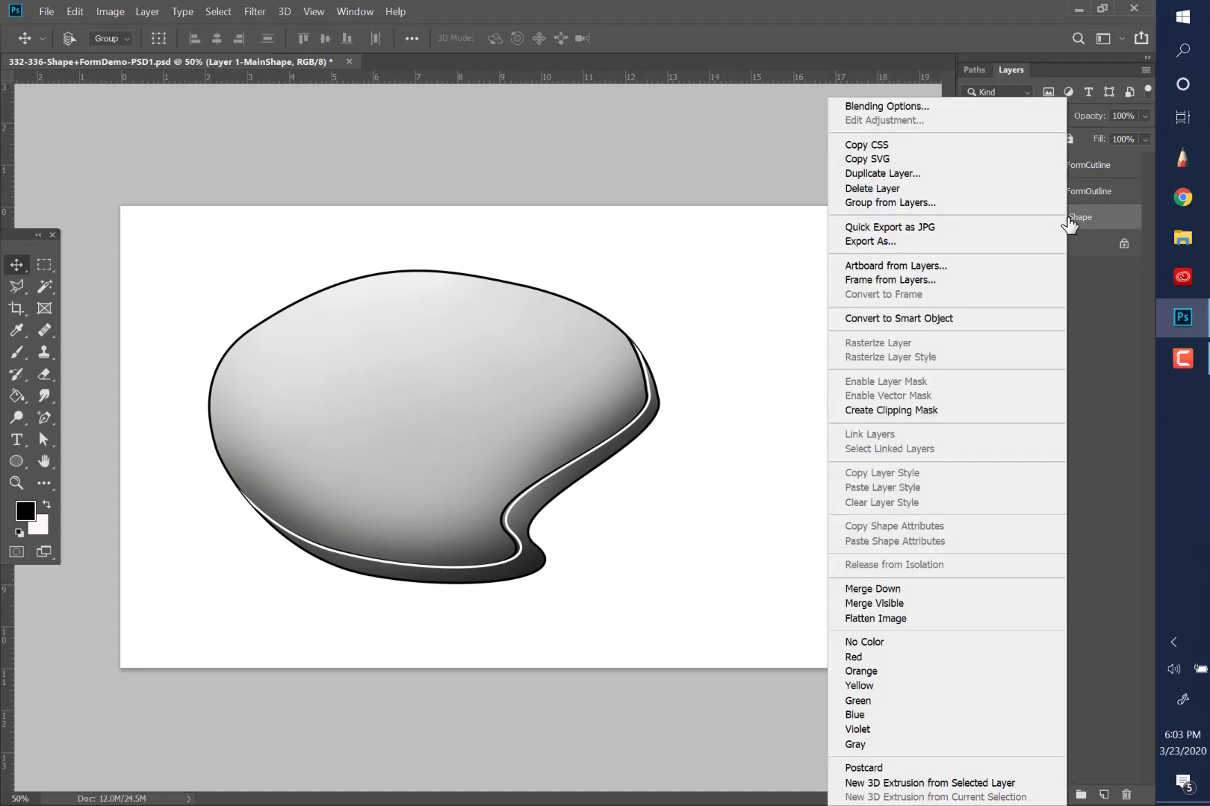
{"action": "left_click", "coordinate": [863, 173]}
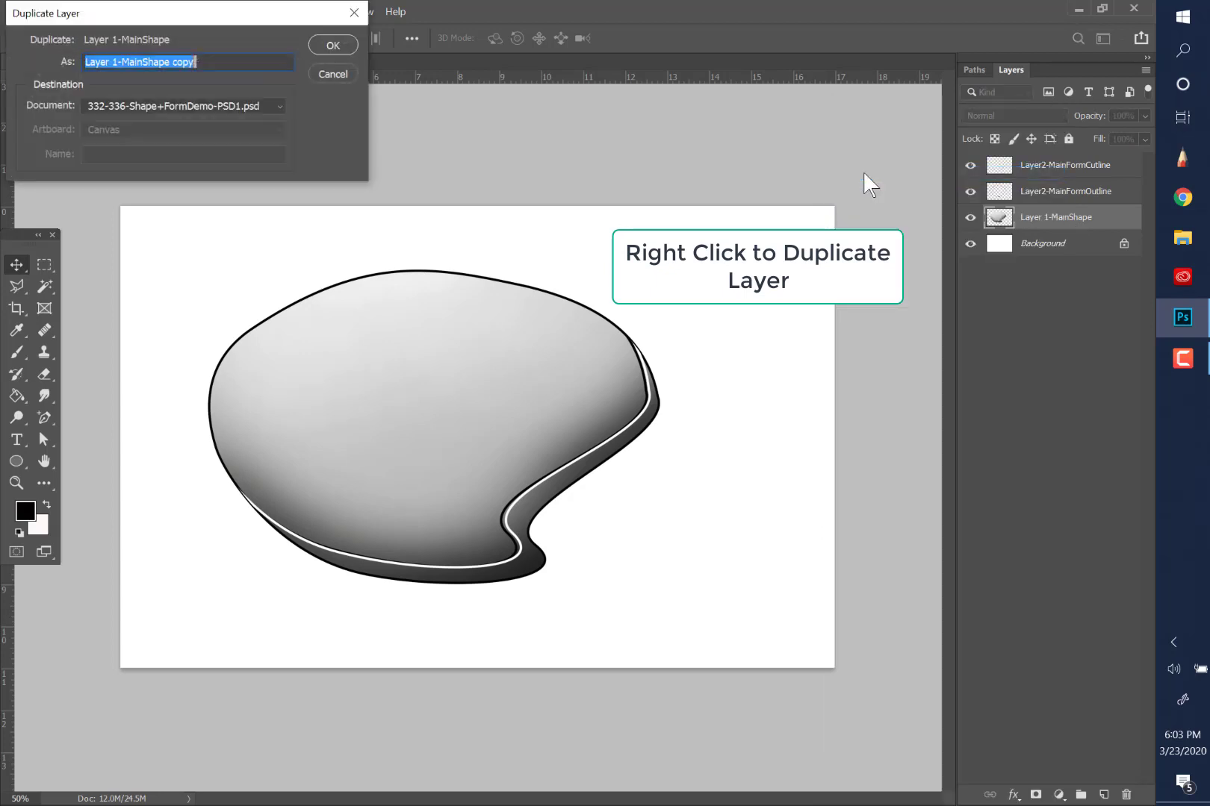
{"action": "left_click", "coordinate": [226, 61]}
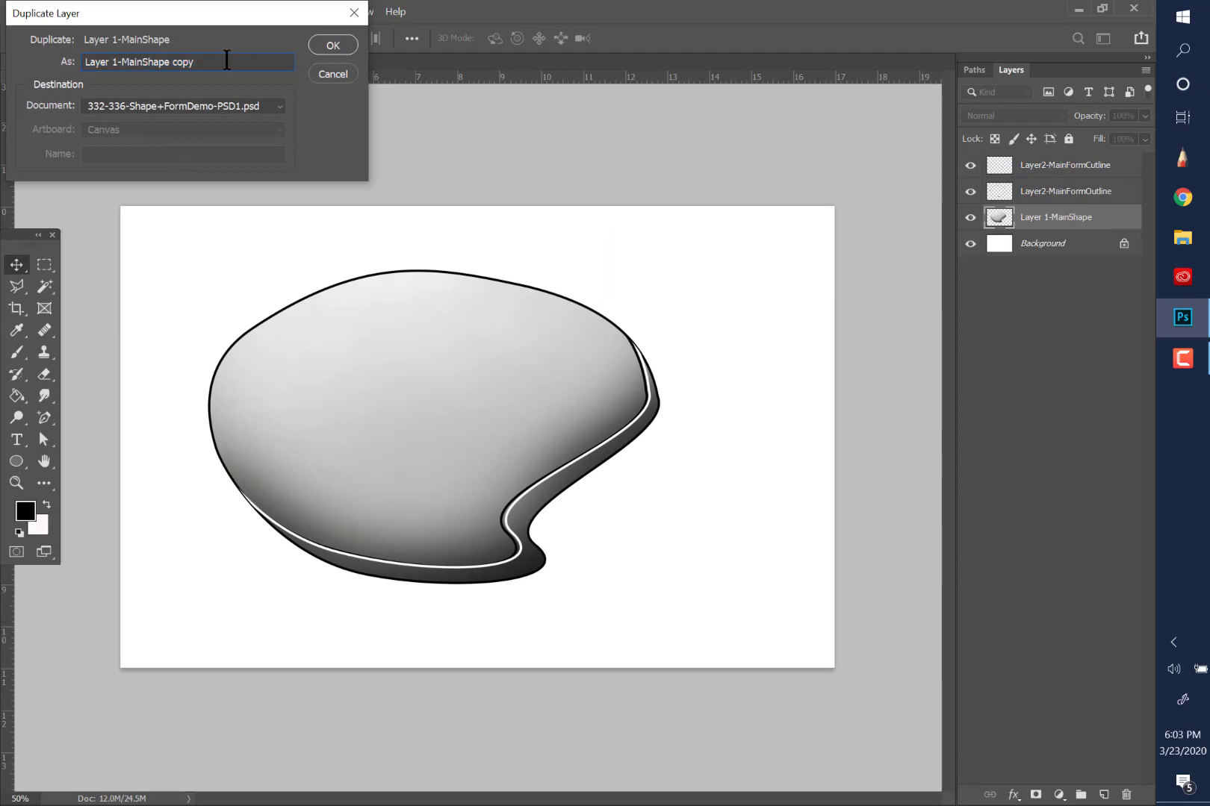
{"action": "key", "text": "BackSpace"}
{"action": "key", "text": "BackSpace"}
{"action": "key", "text": "BackSpace"}
{"action": "key", "text": "BackSpace"}
{"action": "type", "text": "-Color"}
{"action": "left_click", "coordinate": [322, 46]}
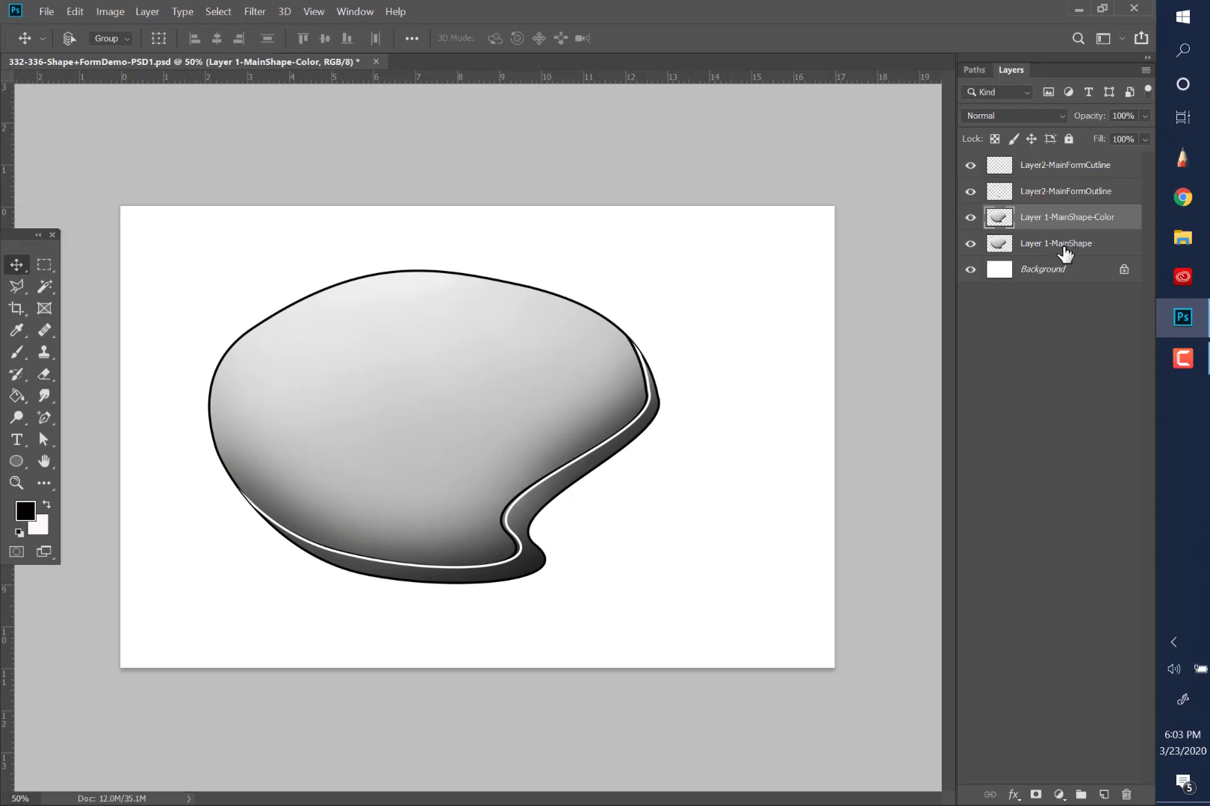
Start a Hue/Saturation adjustment on the Layer 1-MainShape-Color layer and enable Colorize.
{"action": "left_click", "coordinate": [969, 218]}
{"action": "left_click", "coordinate": [970, 218]}
{"action": "left_click", "coordinate": [109, 10]}
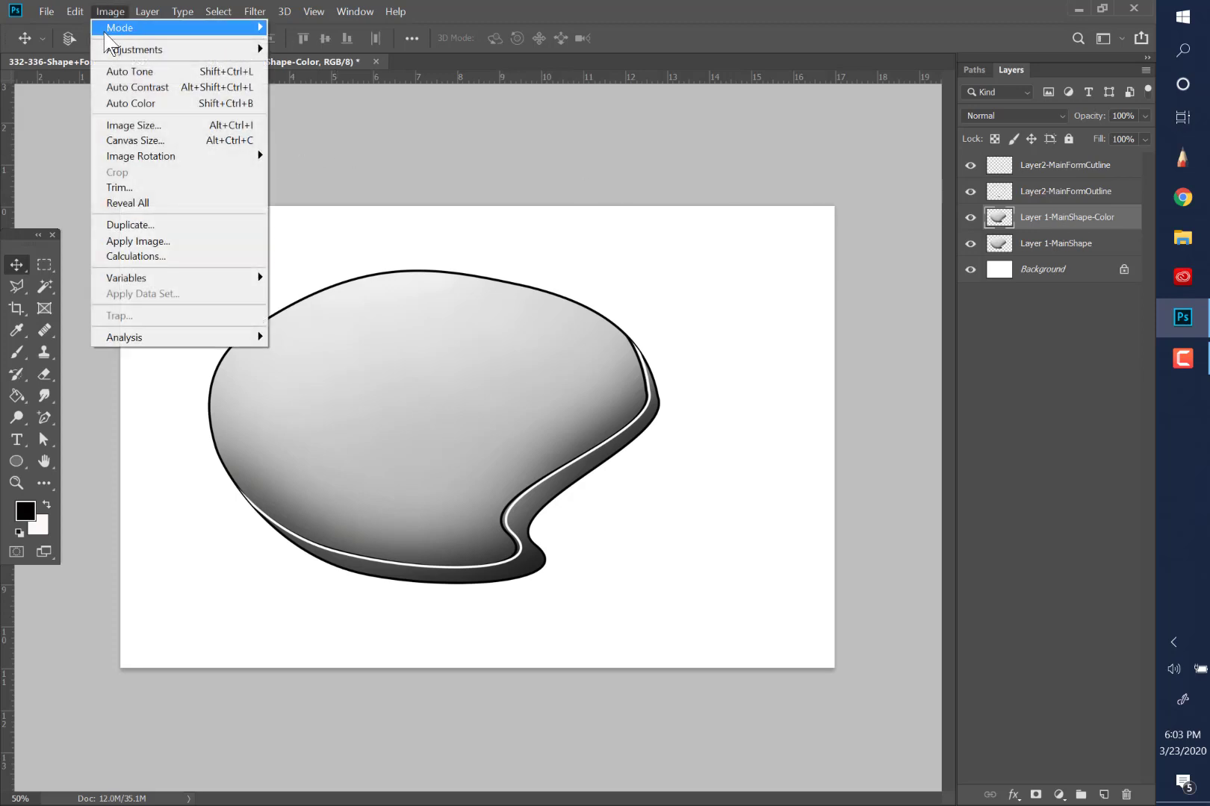
{"action": "mouse_move", "coordinate": [120, 50]}
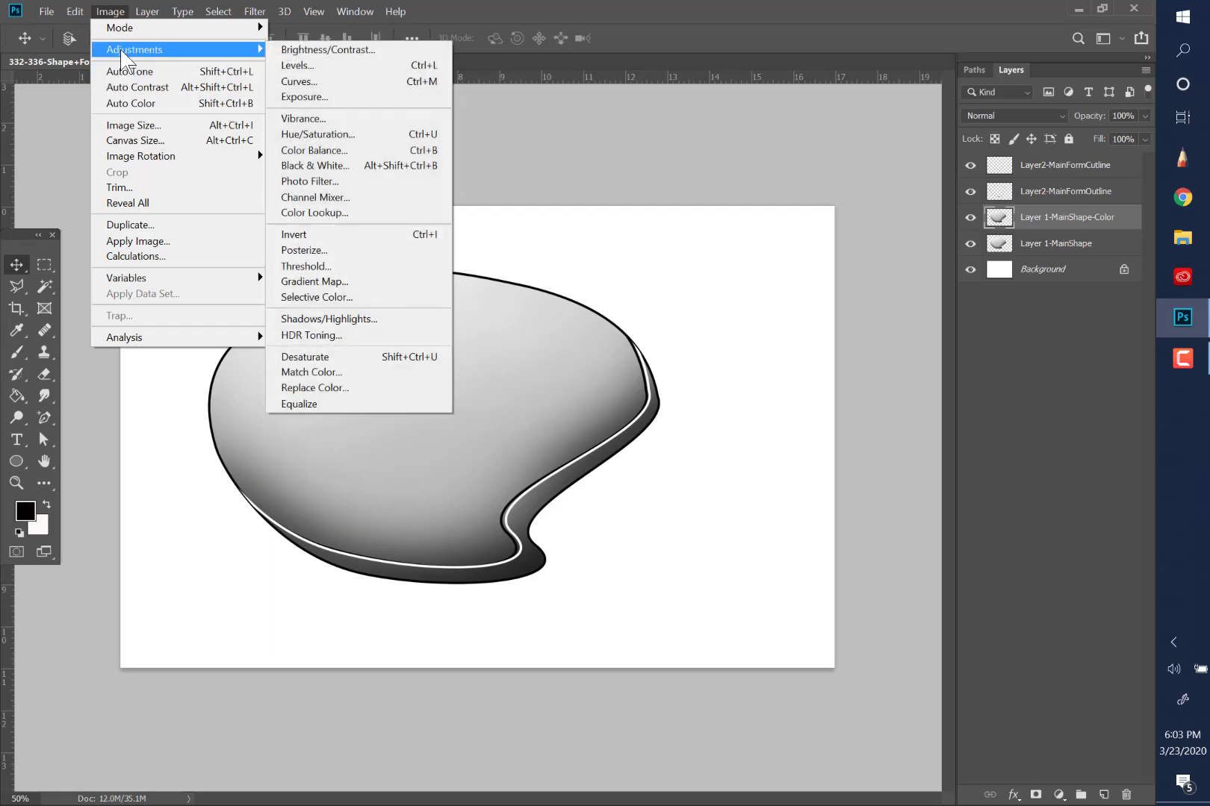
{"action": "left_click", "coordinate": [320, 135]}
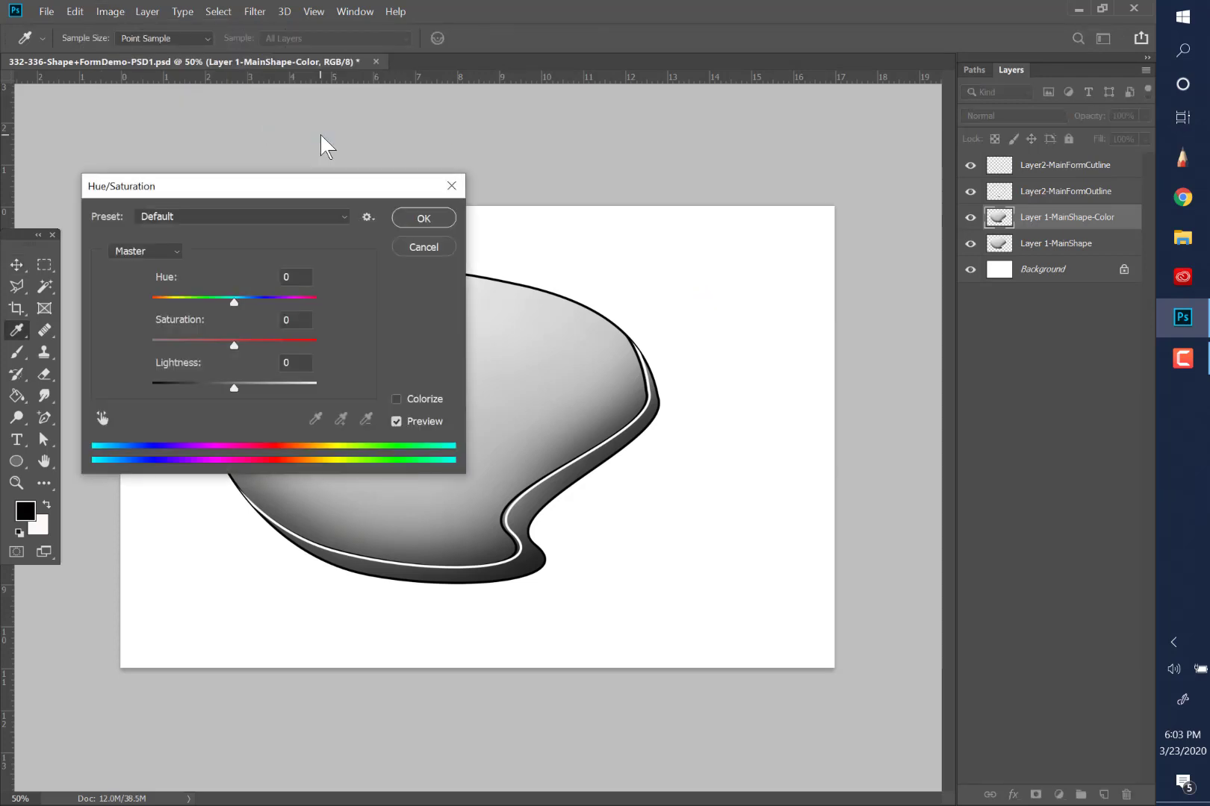
{"action": "left_click_drag", "start_coordinate": [312, 189], "coordinate": [343, 170]}
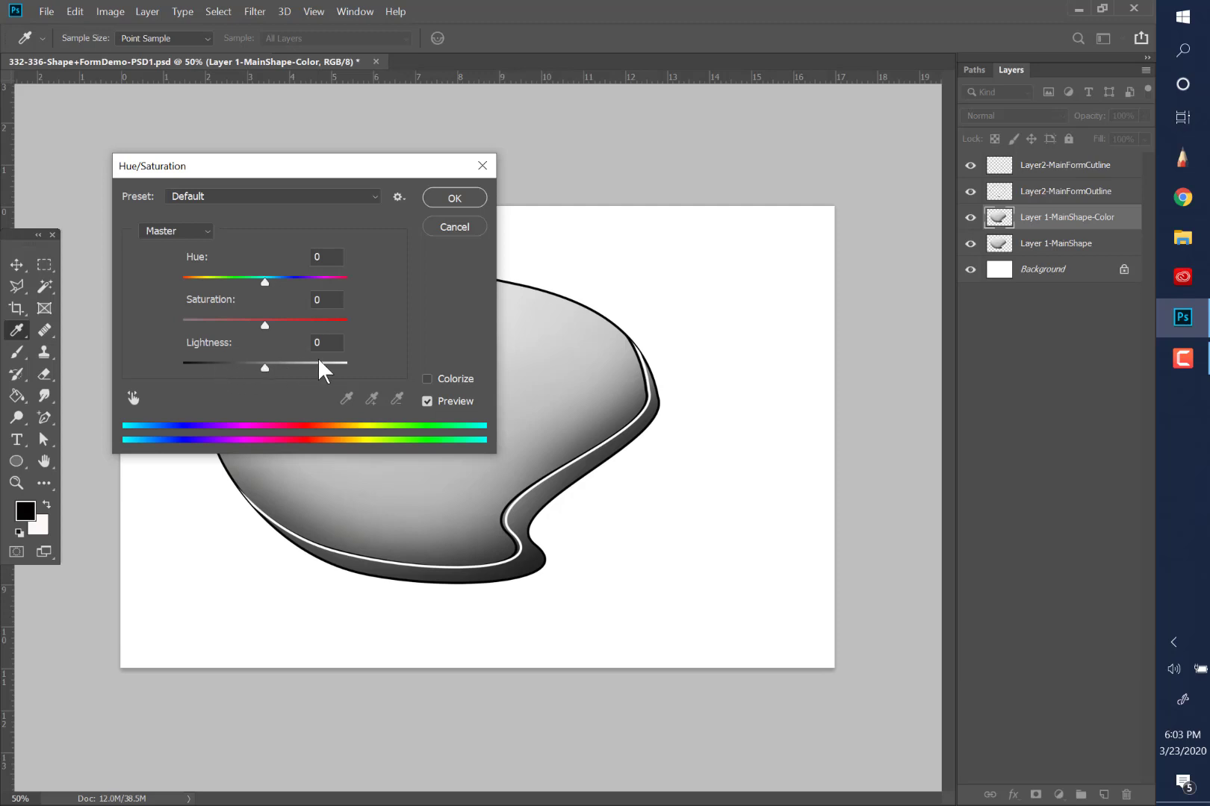
{"action": "left_click", "coordinate": [427, 379]}
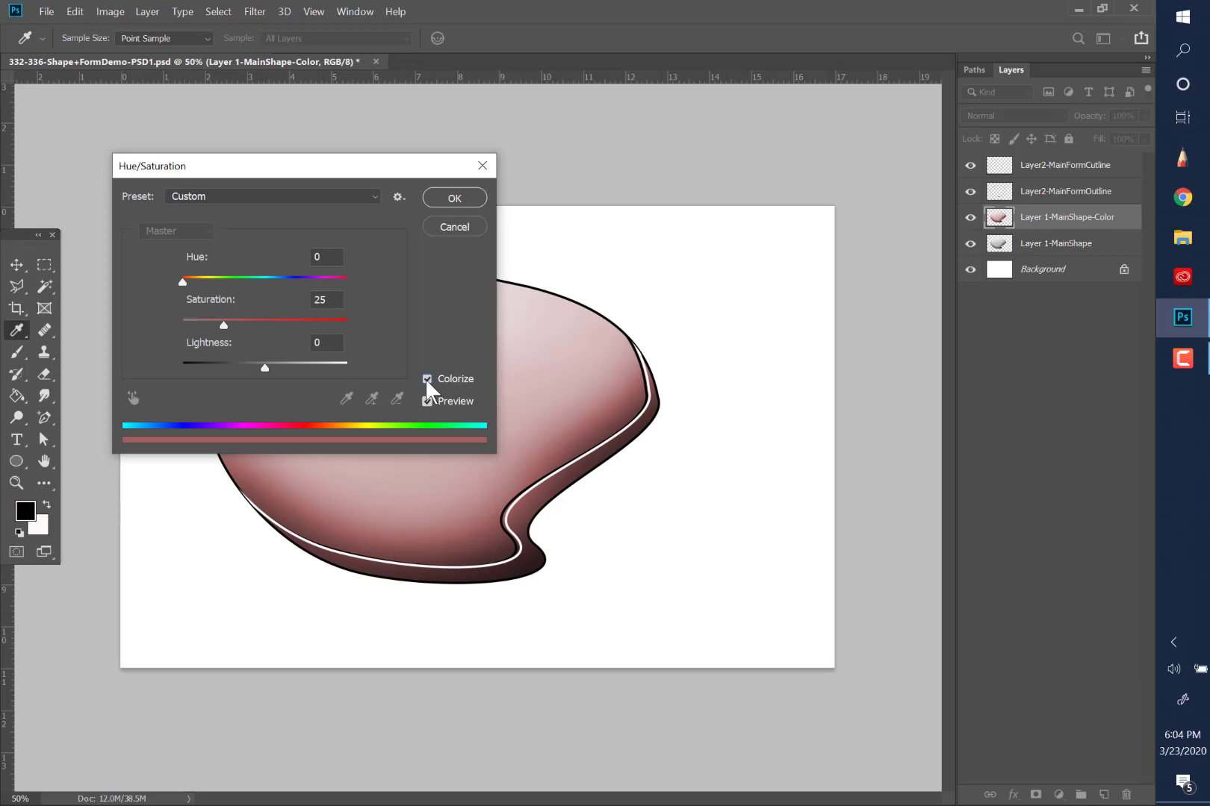
Tint the shape green with hue 129, saturation 69 and lightness -27, and apply the adjustment.
{"action": "left_click_drag", "start_coordinate": [404, 165], "coordinate": [823, 122]}
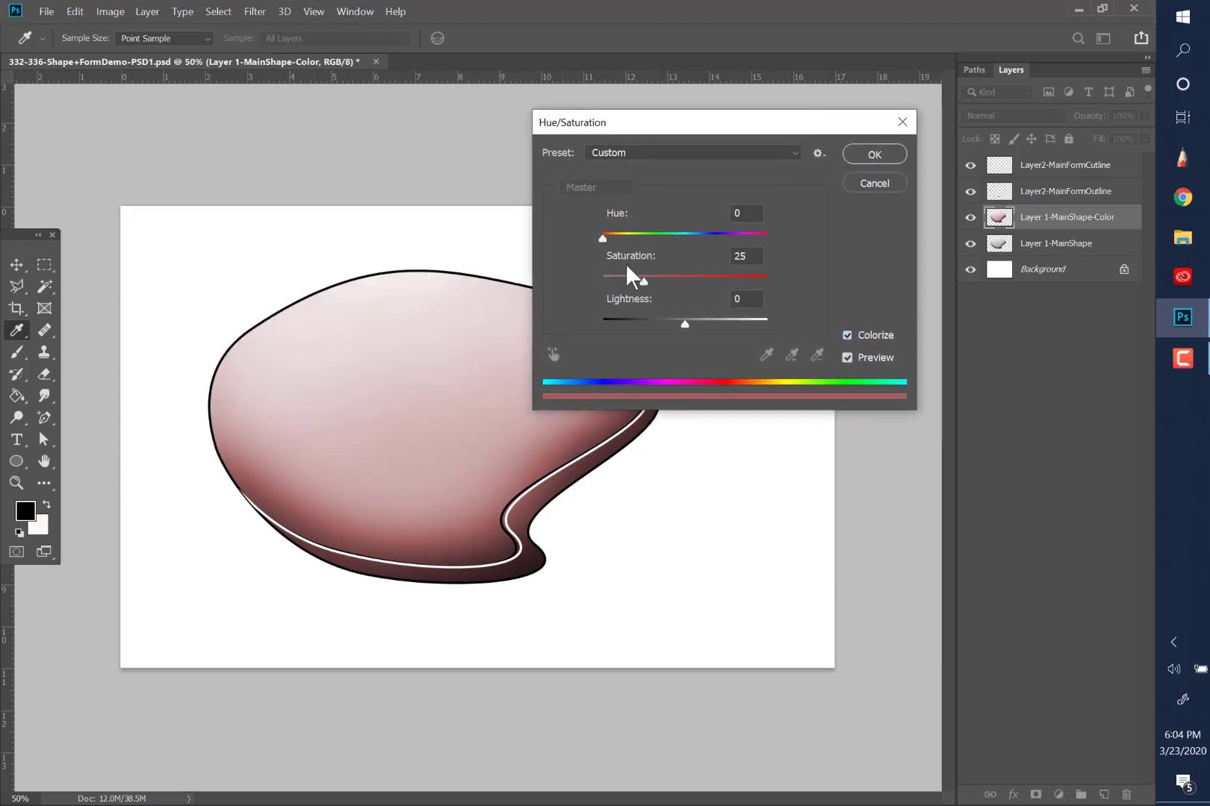
{"action": "left_click_drag", "start_coordinate": [607, 235], "coordinate": [714, 278]}
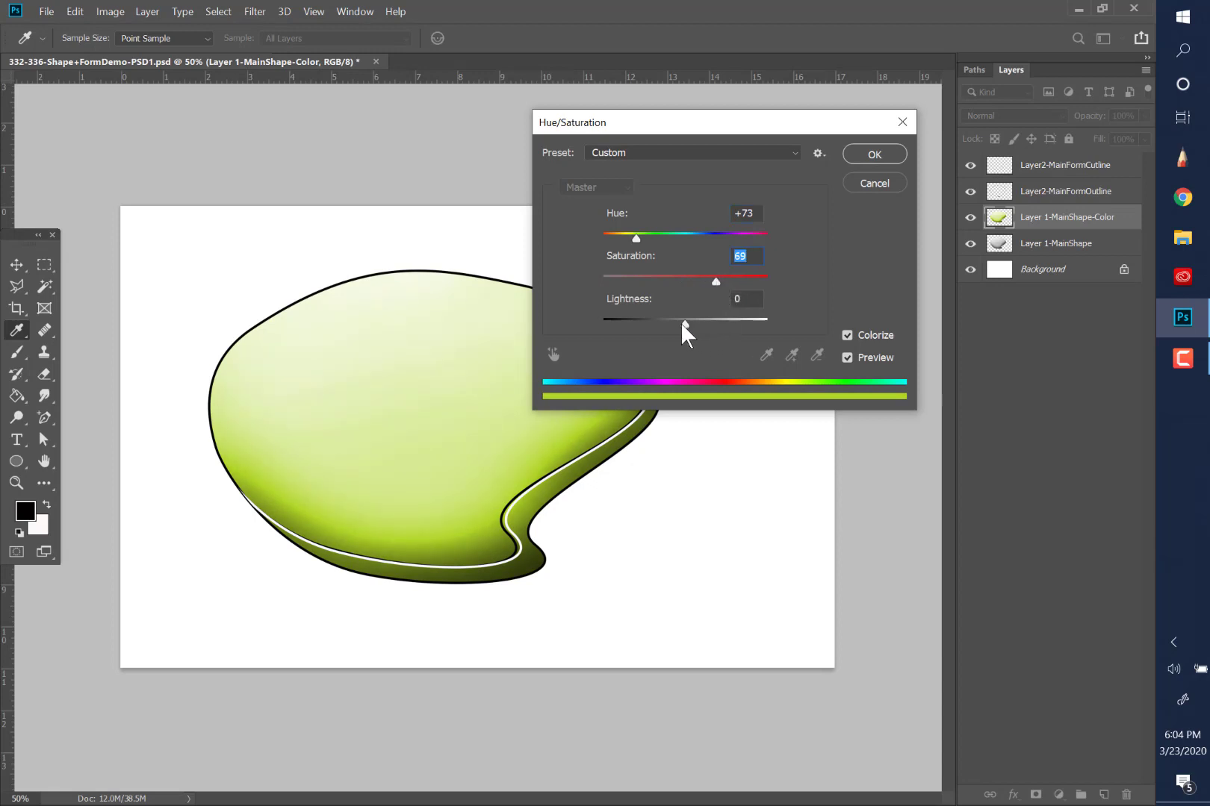
{"action": "left_click_drag", "start_coordinate": [683, 324], "coordinate": [659, 325]}
{"action": "left_click_drag", "start_coordinate": [636, 237], "coordinate": [661, 236]}
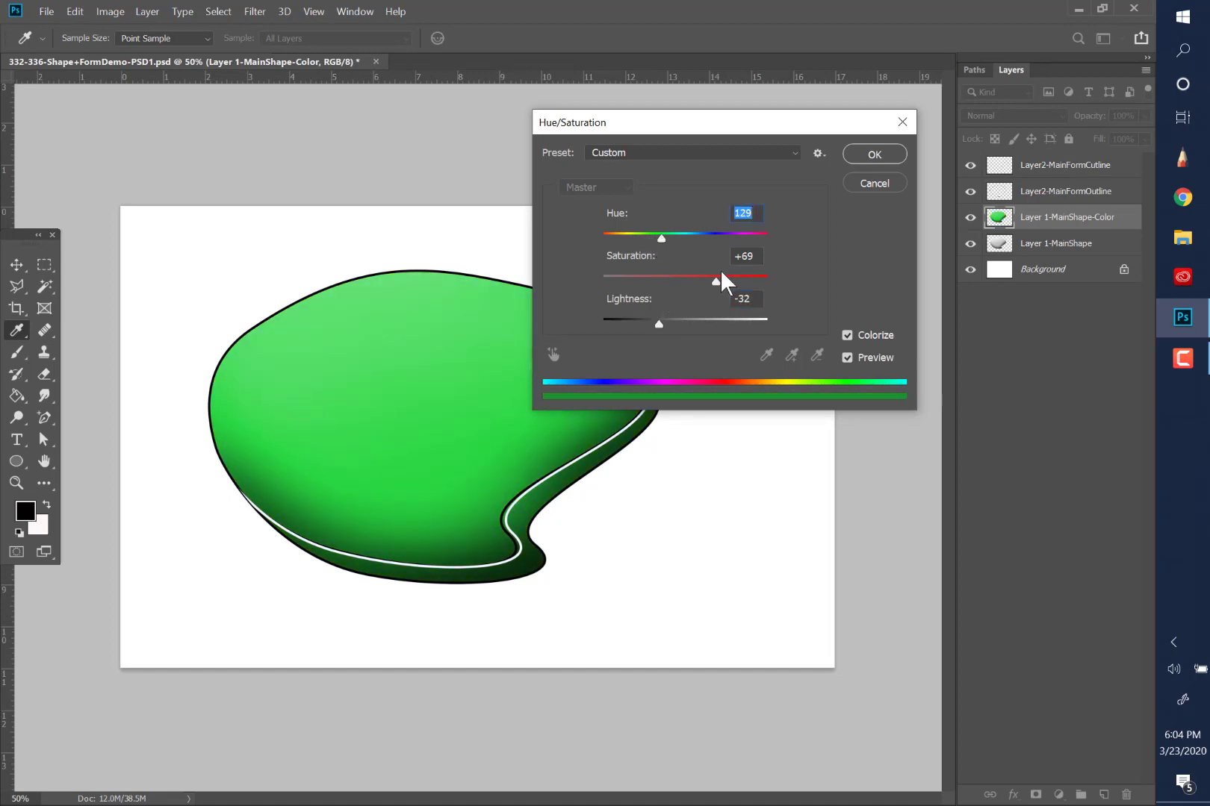
{"action": "mouse_move", "coordinate": [655, 324]}
{"action": "left_mouse_down"}
{"action": "mouse_move", "coordinate": [692, 317]}
{"action": "mouse_move", "coordinate": [663, 325]}
{"action": "left_mouse_up"}
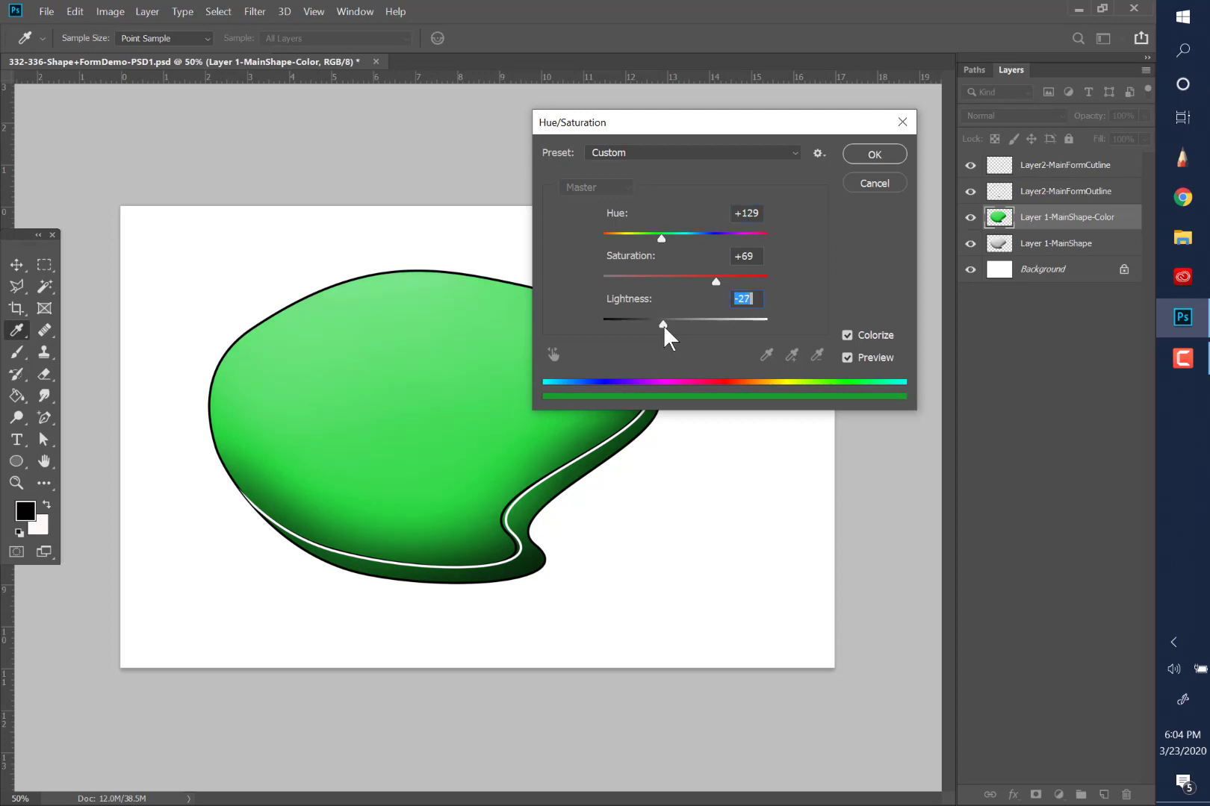
{"action": "left_click", "coordinate": [857, 153]}
{"action": "key", "text": "v"}
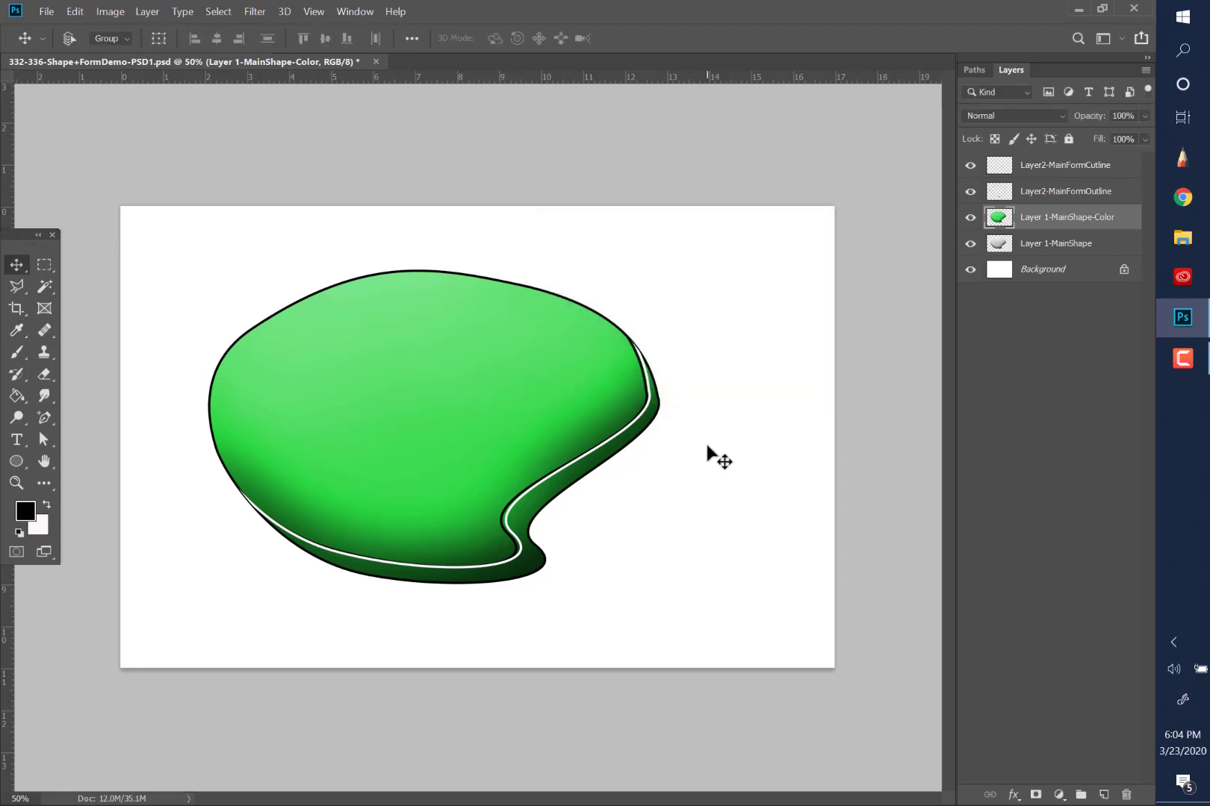
Load Path 1-MainShape as a selection around the whole shape and clear that selection again.
{"action": "left_click", "coordinate": [16, 482]}
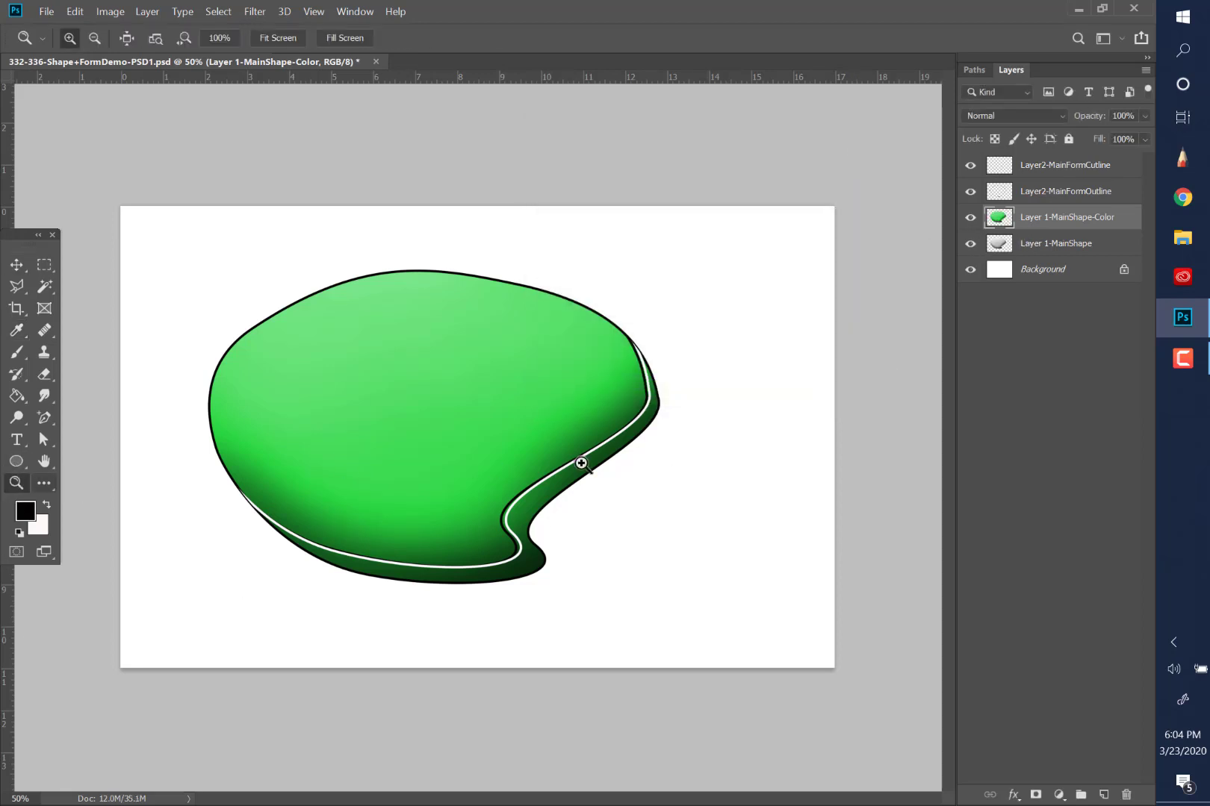
{"action": "left_click", "coordinate": [590, 469]}
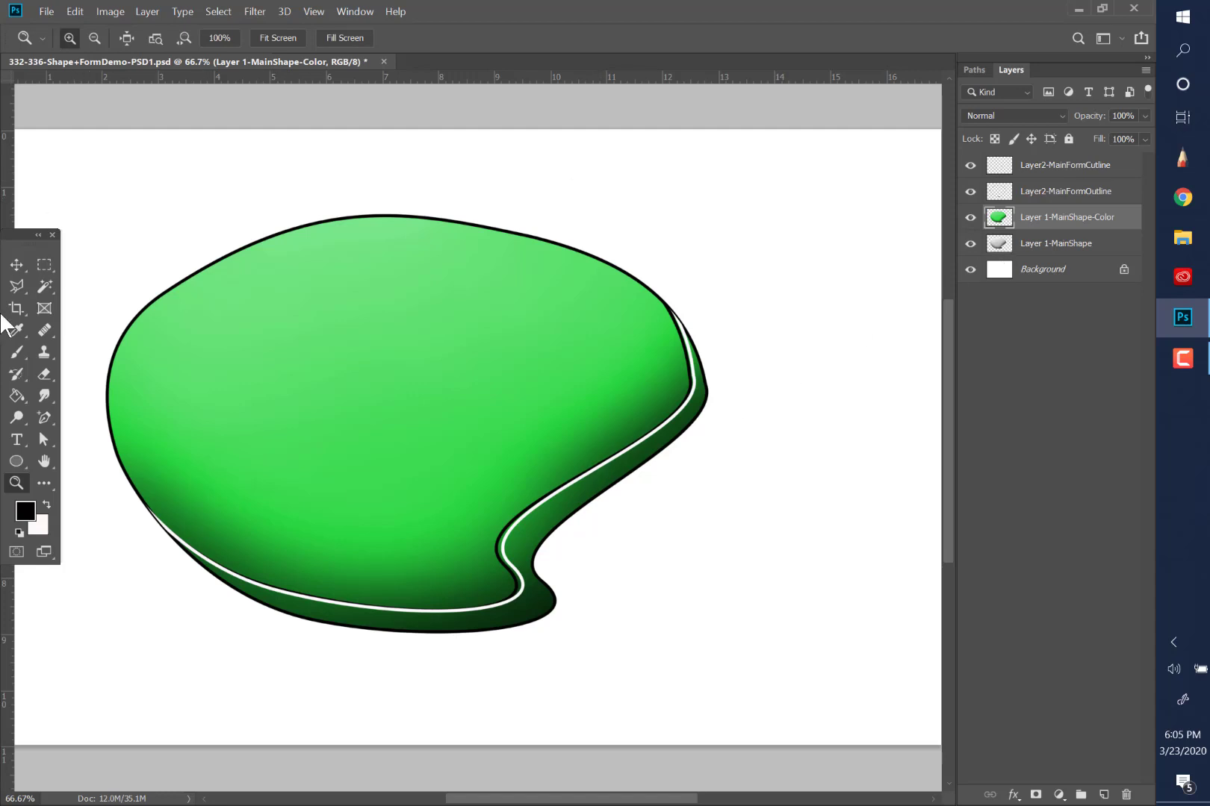
{"action": "left_click", "coordinate": [16, 263]}
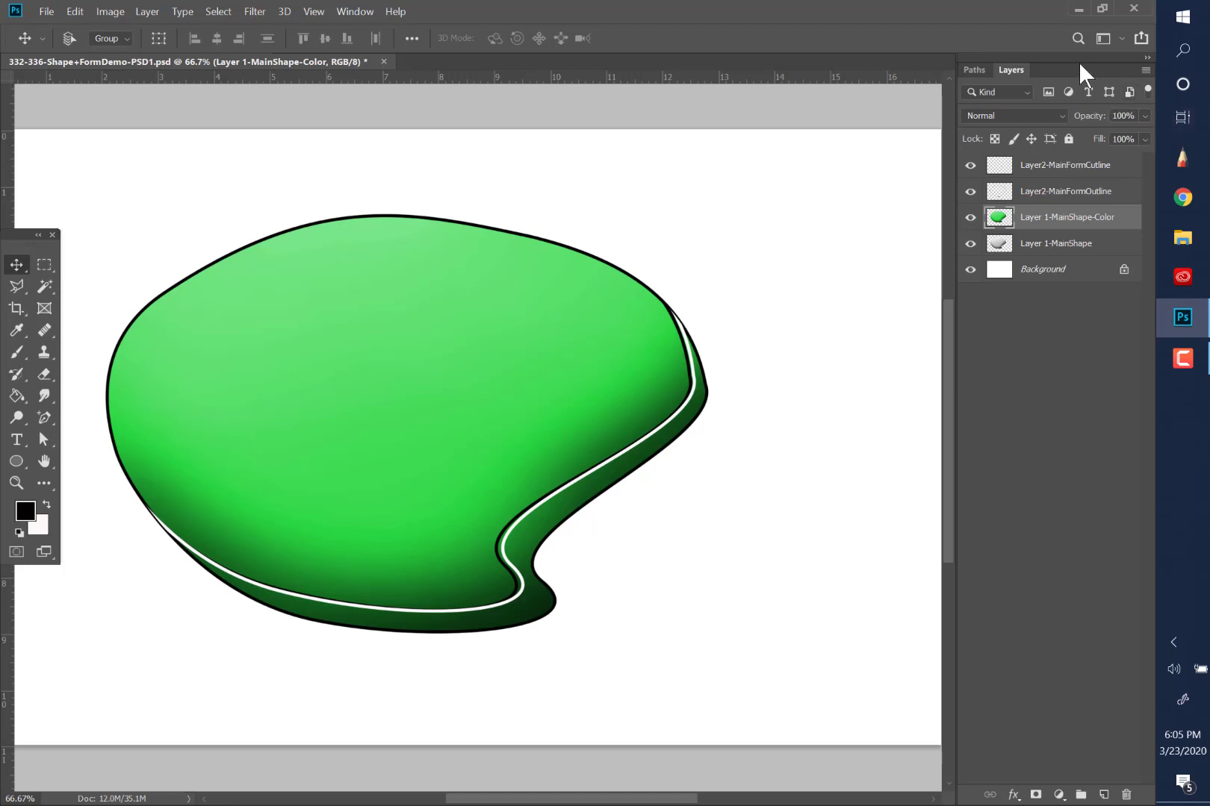
{"action": "left_click", "coordinate": [972, 69]}
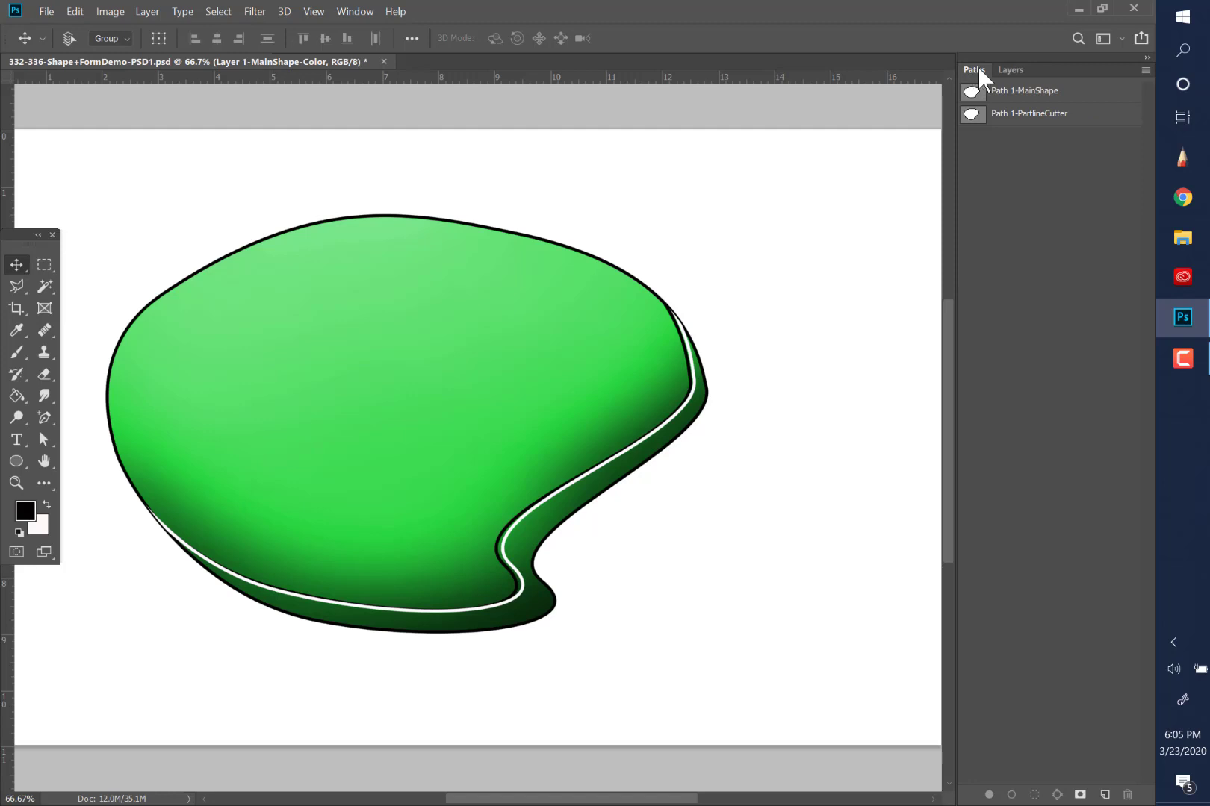
{"action": "left_click", "coordinate": [1031, 98]}
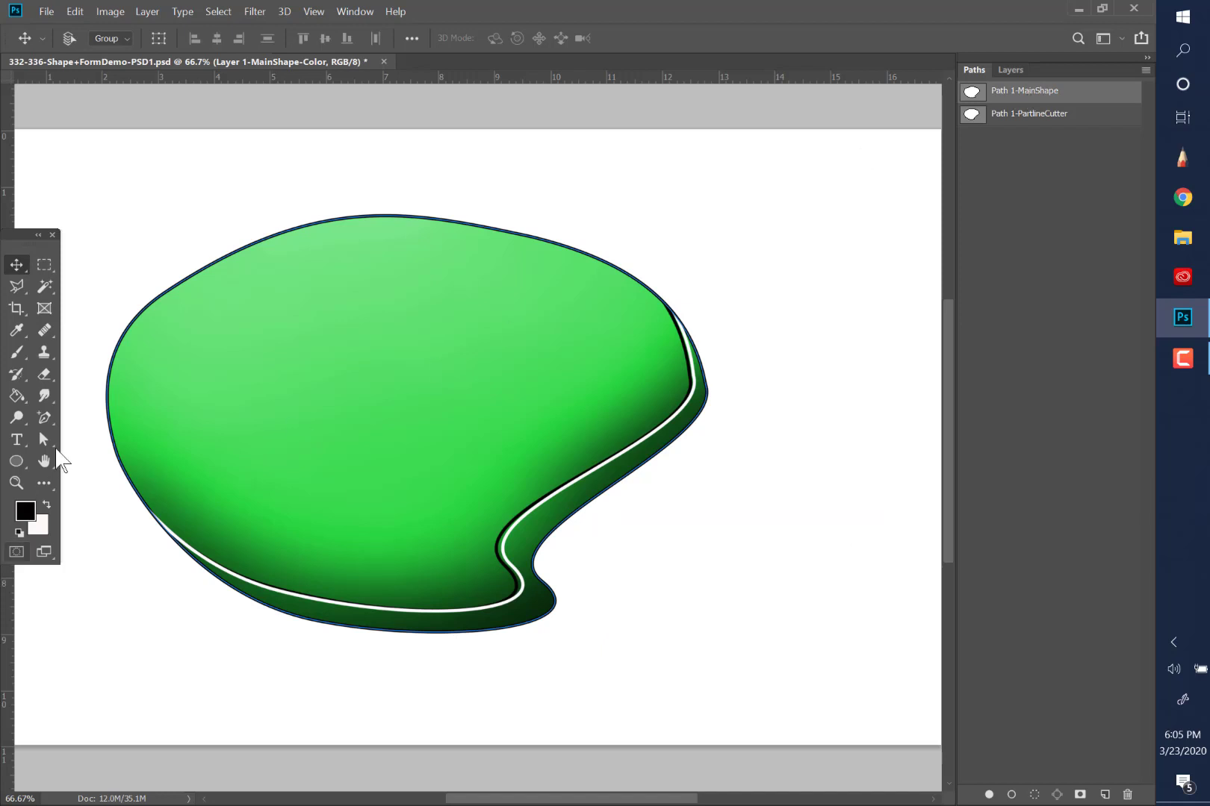
{"action": "left_click", "coordinate": [1032, 793]}
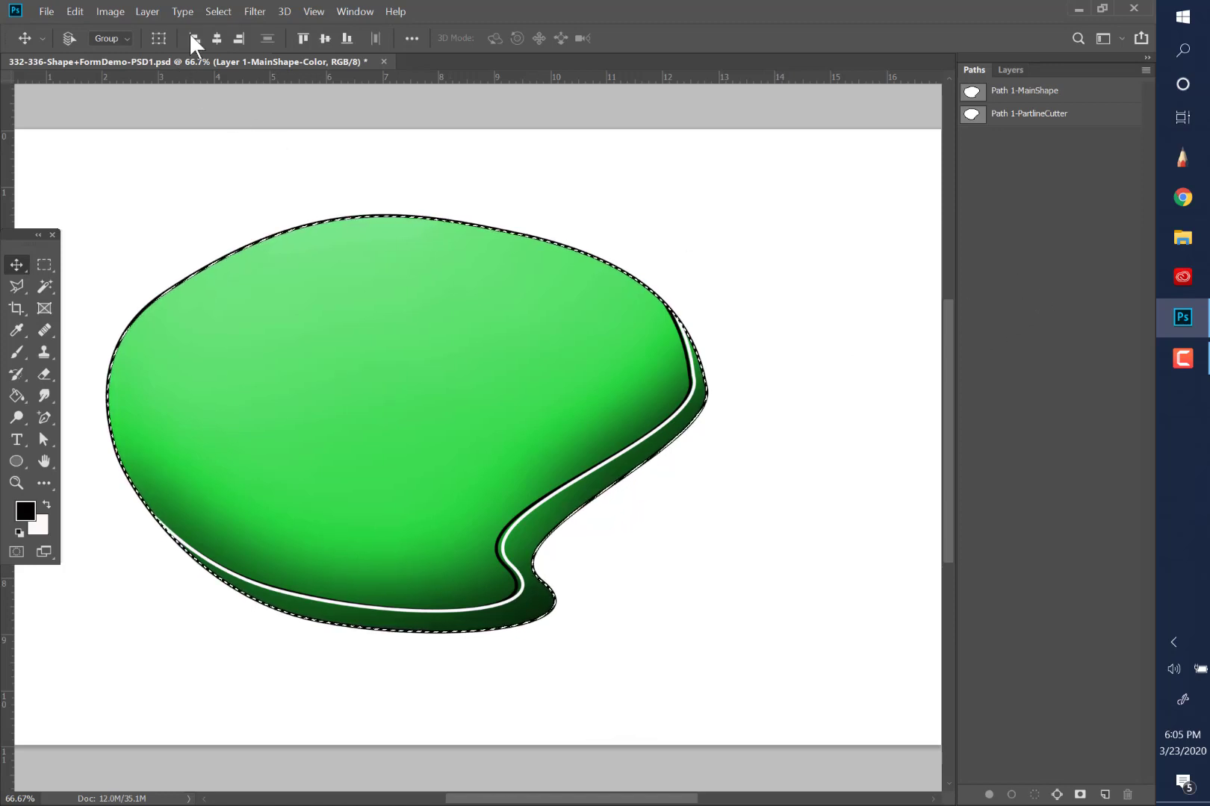
{"action": "left_click", "coordinate": [217, 12]}
{"action": "left_click", "coordinate": [219, 44]}
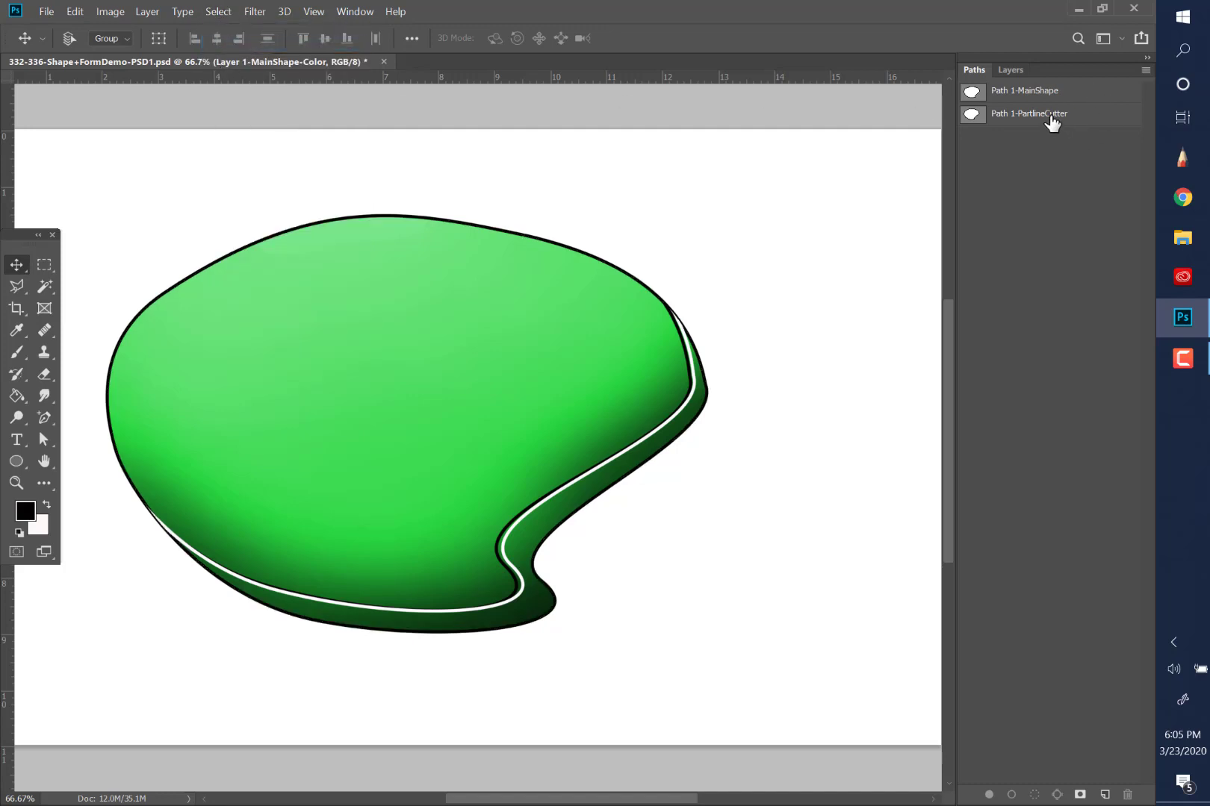
Nudge Path 1-PartlineCutter slightly with the Path Selection tool to line it up with the part line, and deselect the path.
{"action": "left_click", "coordinate": [1052, 123]}
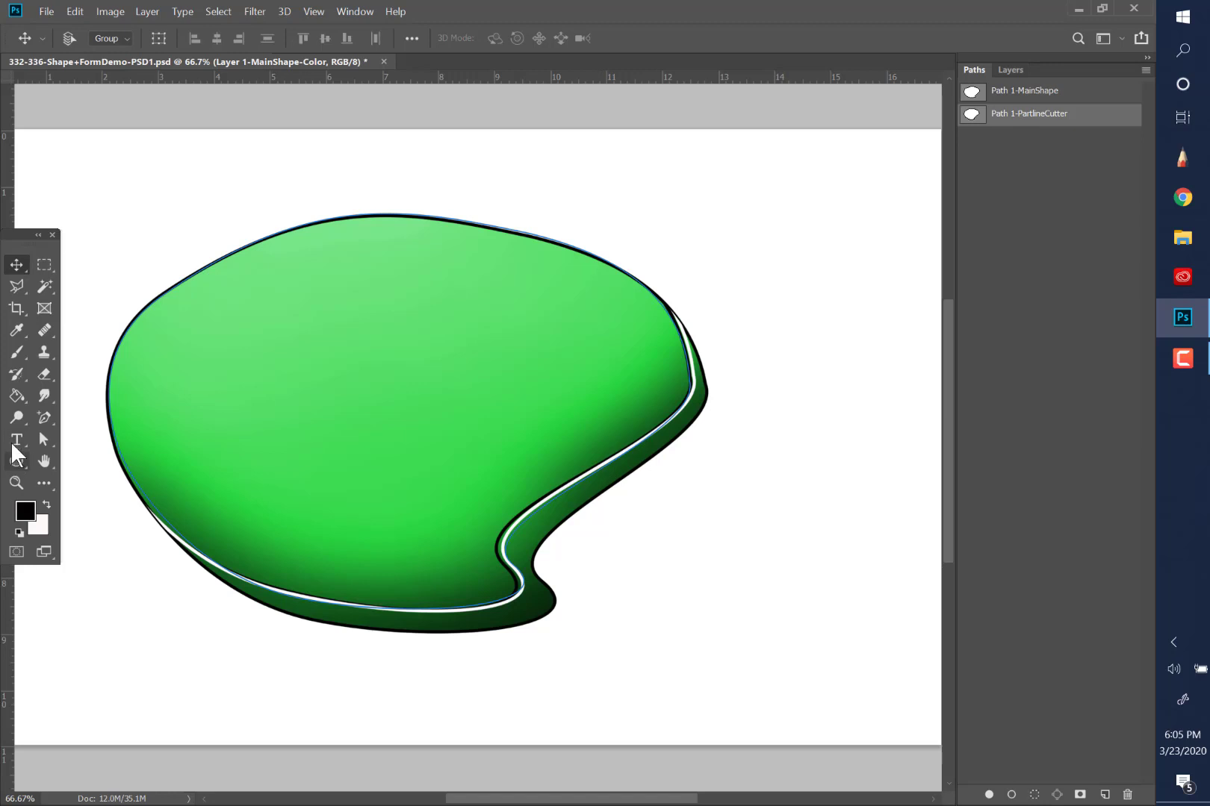
{"action": "left_click", "coordinate": [41, 435]}
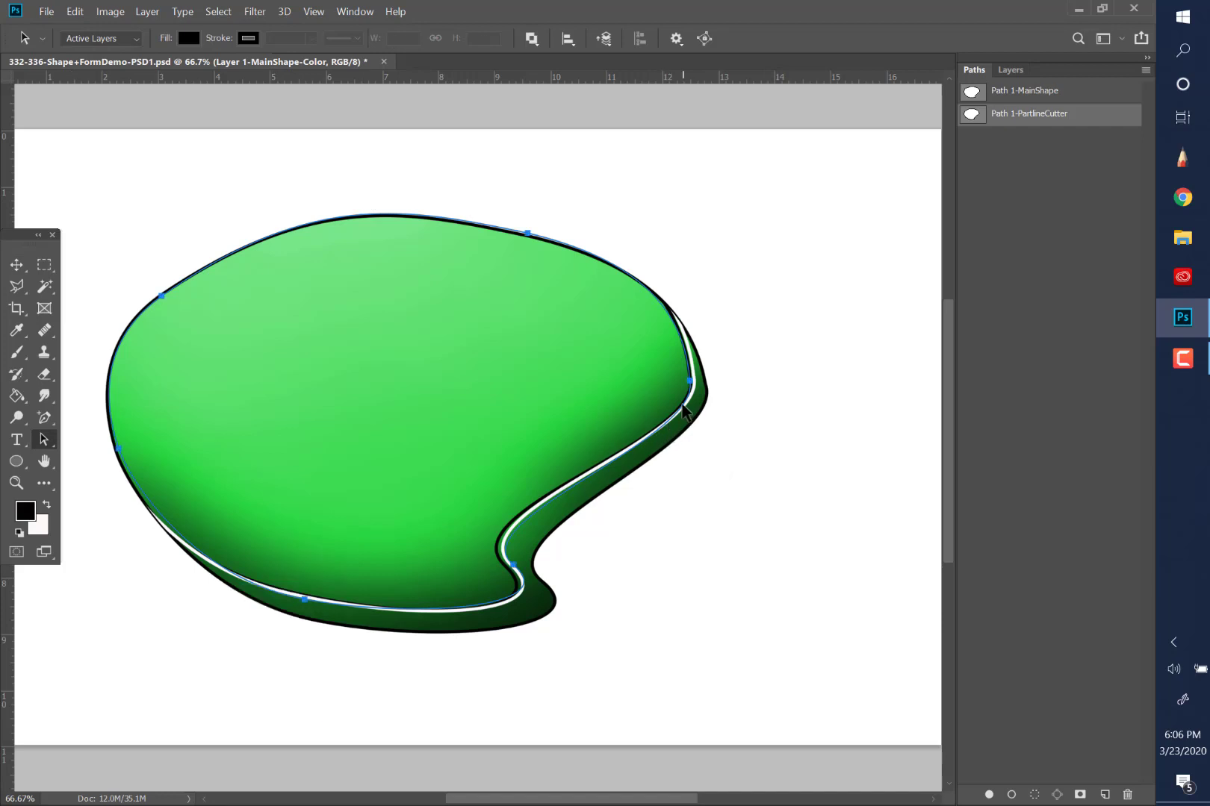
{"action": "mouse_move", "coordinate": [684, 401]}
{"action": "left_mouse_down"}
{"action": "mouse_move", "coordinate": [684, 327]}
{"action": "mouse_move", "coordinate": [679, 417]}
{"action": "mouse_move", "coordinate": [683, 405]}
{"action": "left_mouse_up"}
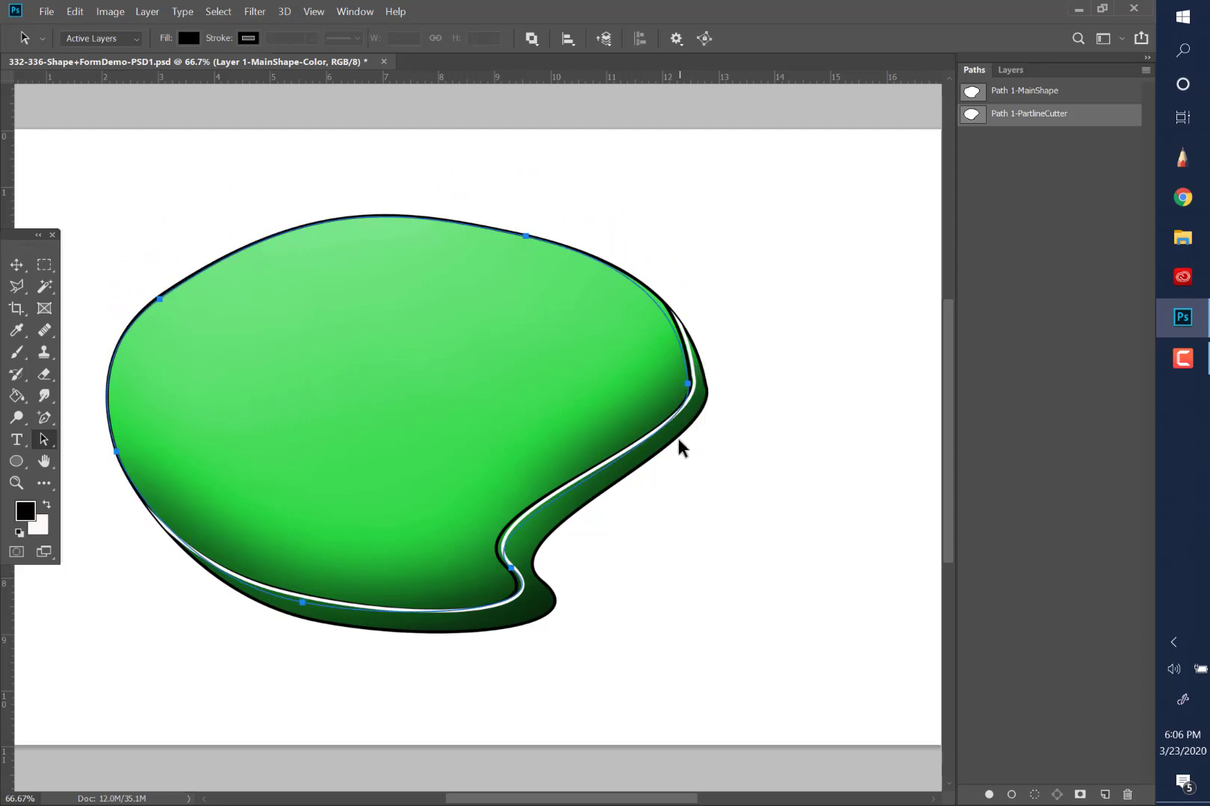
{"action": "left_click_drag", "start_coordinate": [678, 413], "coordinate": [683, 412]}
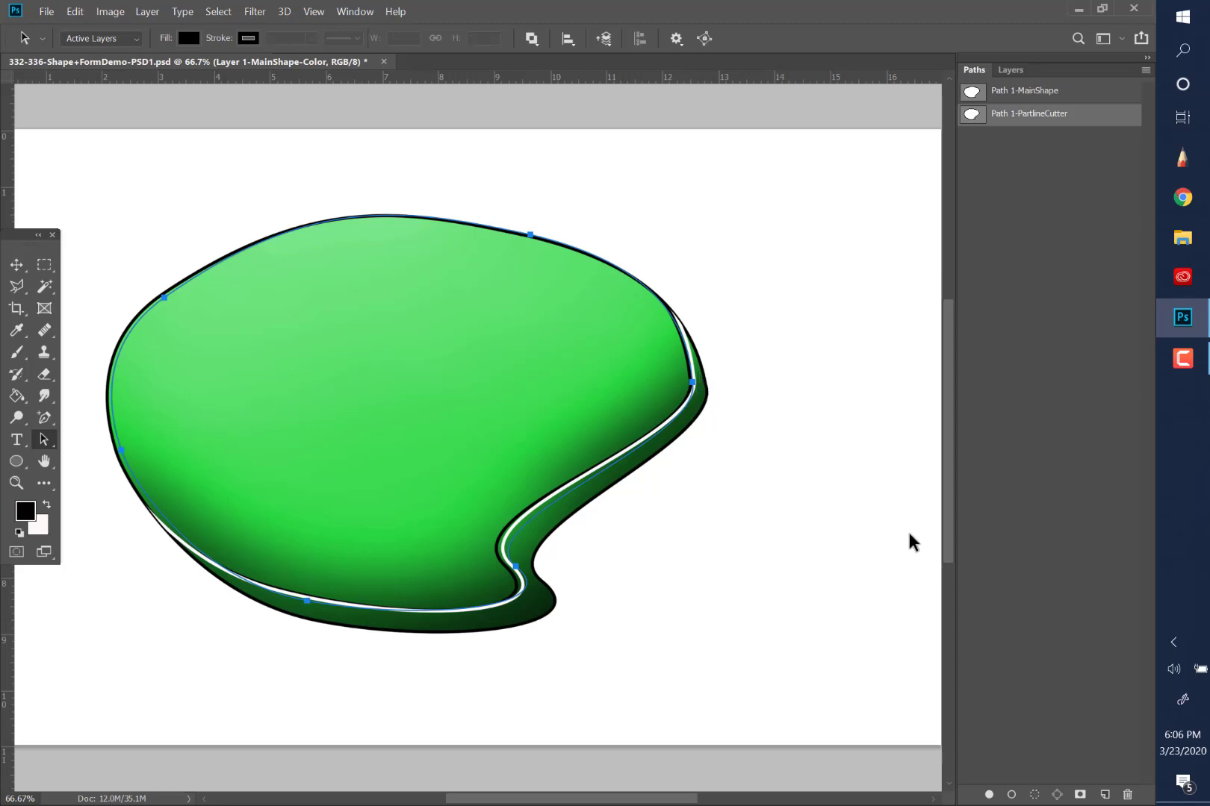
{"action": "left_click_drag", "start_coordinate": [642, 452], "coordinate": [639, 449]}
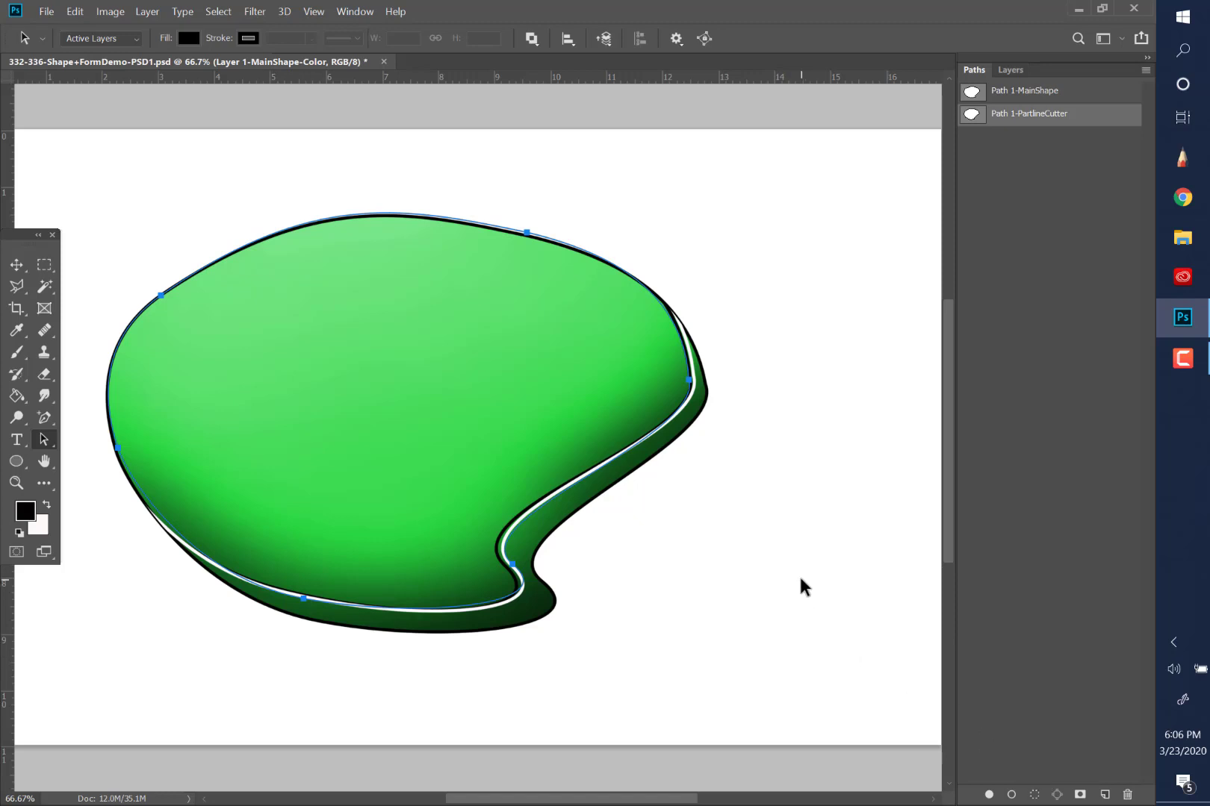
{"action": "left_click", "coordinate": [1054, 207]}
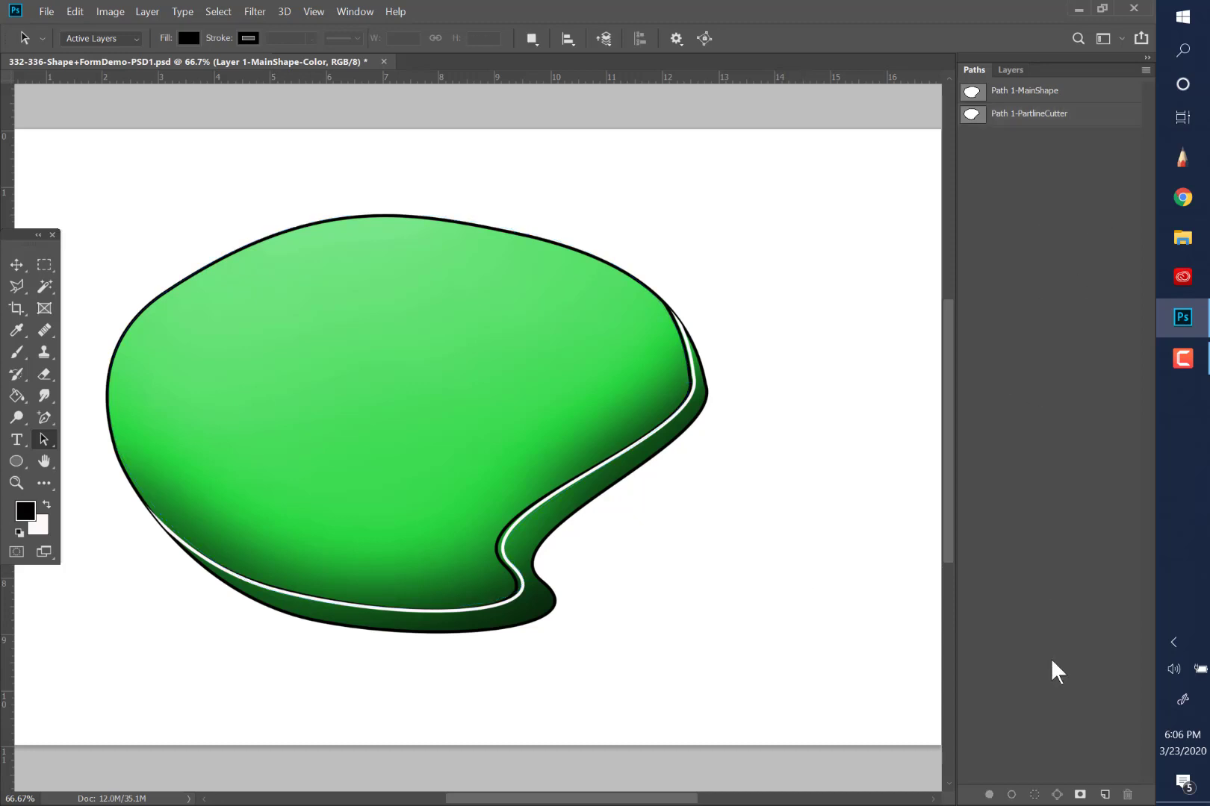
Load Path 1-PartlineCutter as a selection, desaturate that area of the Layer 1-MainShape-Color layer, and deselect.
{"action": "left_click", "coordinate": [1026, 116]}
{"action": "left_click", "coordinate": [1034, 795]}
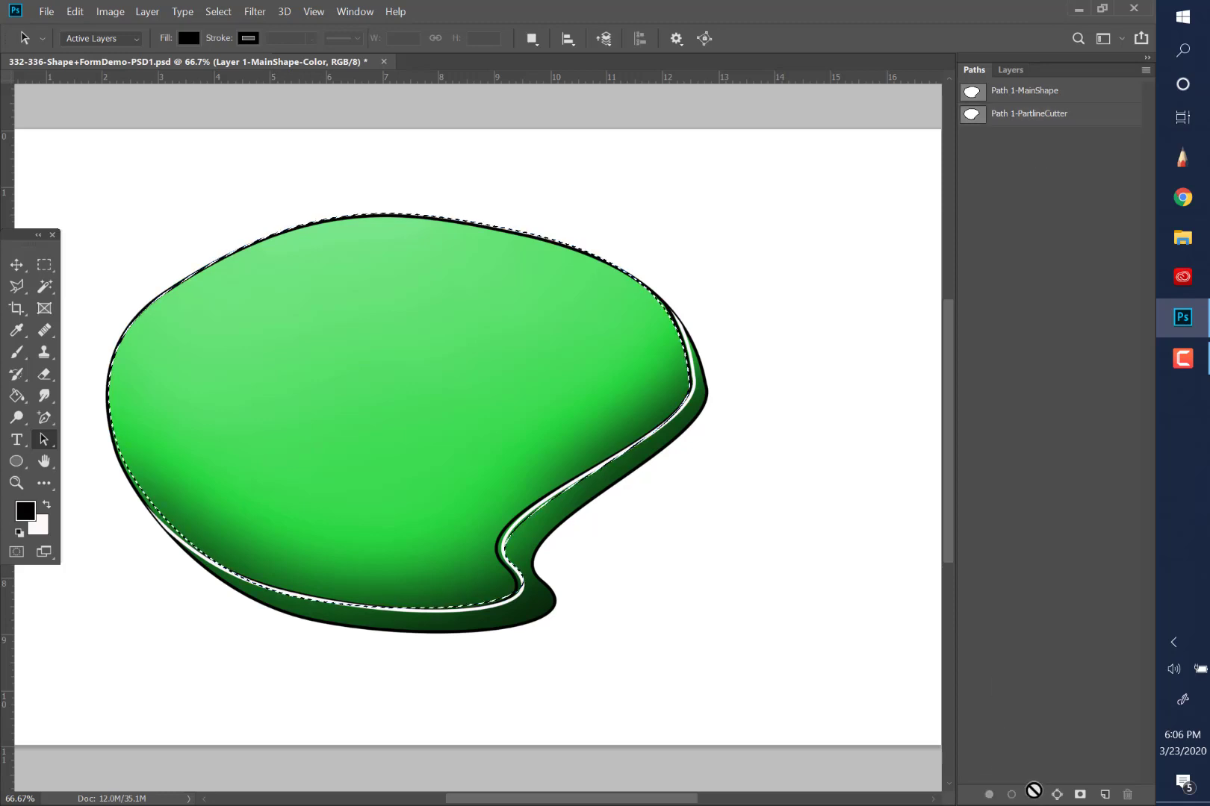
{"action": "left_click", "coordinate": [1008, 67]}
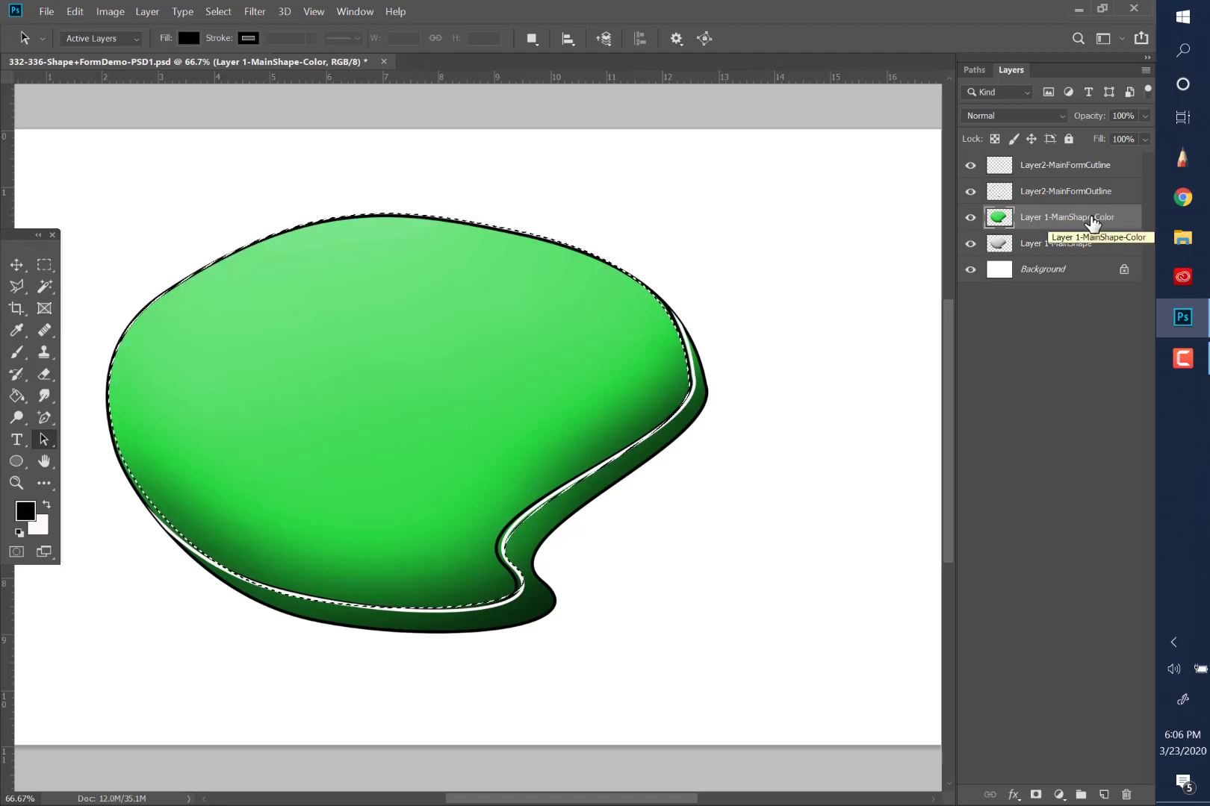
{"action": "left_click", "coordinate": [974, 69]}
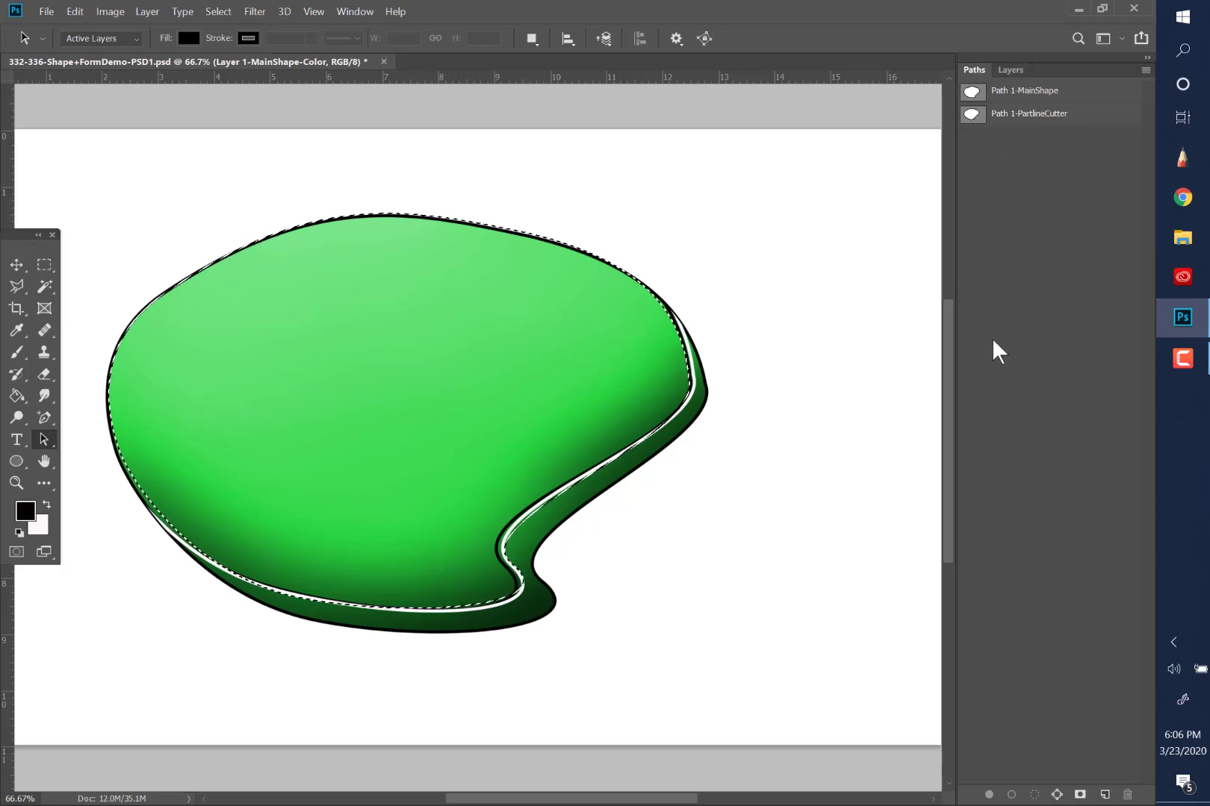
{"action": "key", "text": "ctrl+shift+u"}
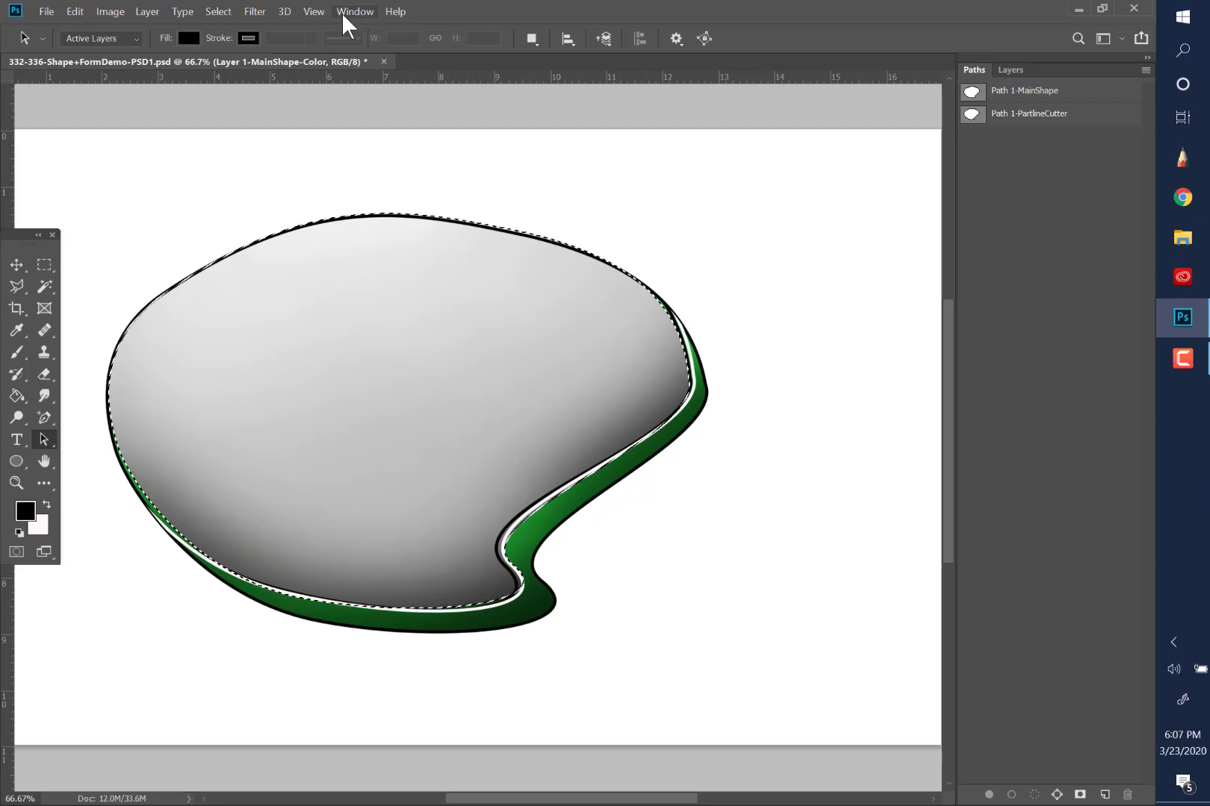
{"action": "left_click", "coordinate": [224, 11]}
{"action": "left_click", "coordinate": [235, 43]}
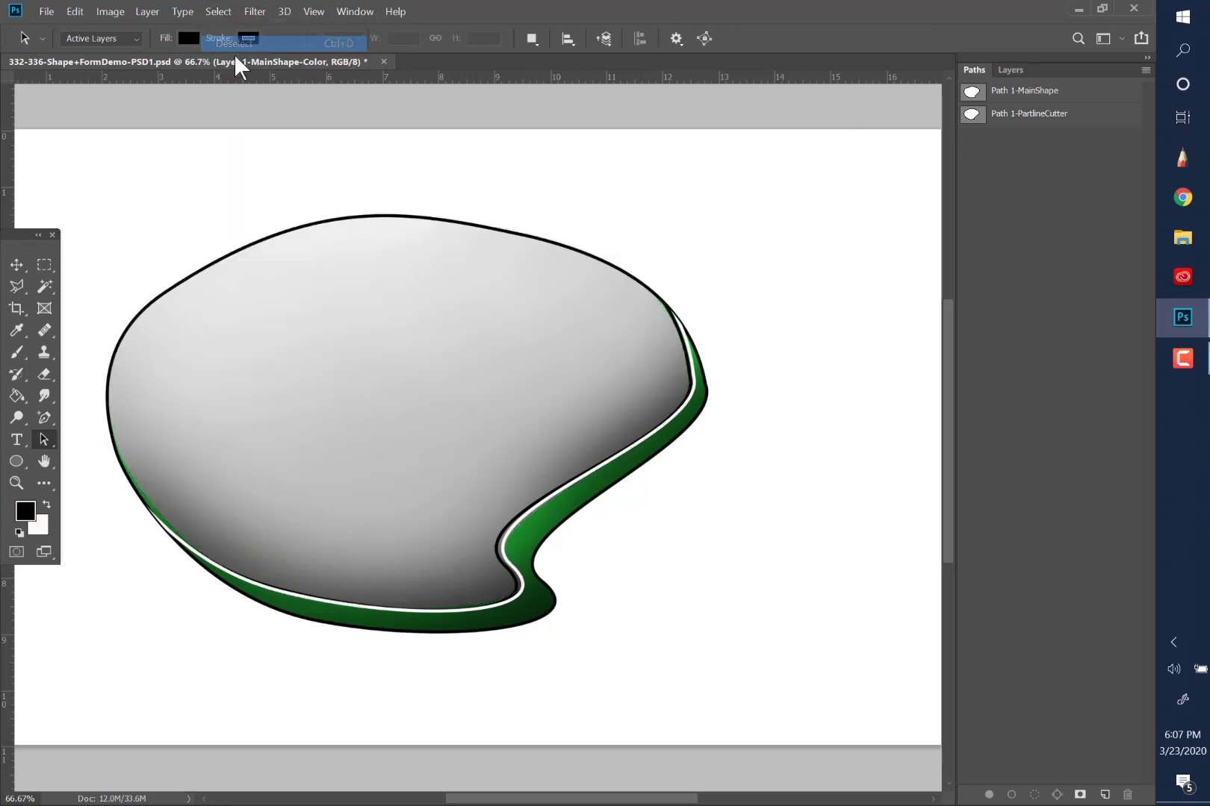
Duplicate the gray Layer 1-MainShape layer and name the copy Layer 1-MainShape-Textured.
{"action": "left_click", "coordinate": [1013, 70]}
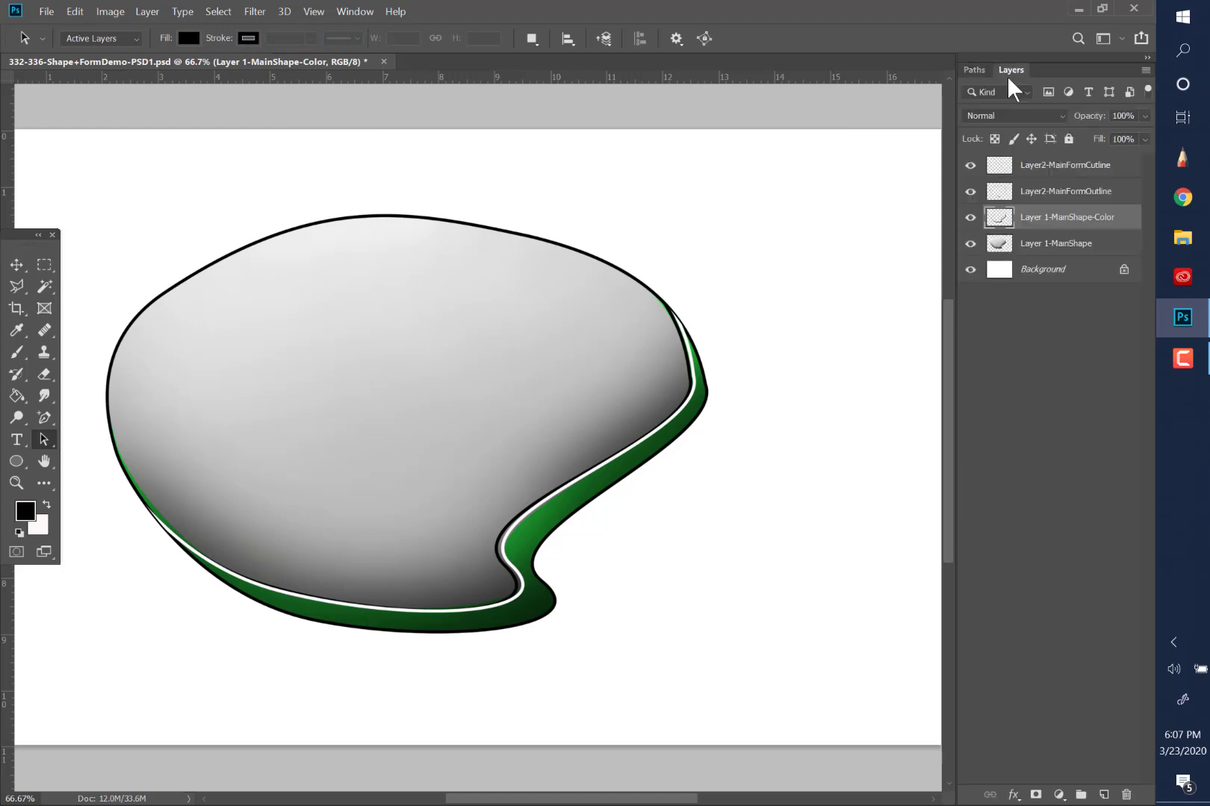
{"action": "left_click", "coordinate": [1057, 248]}
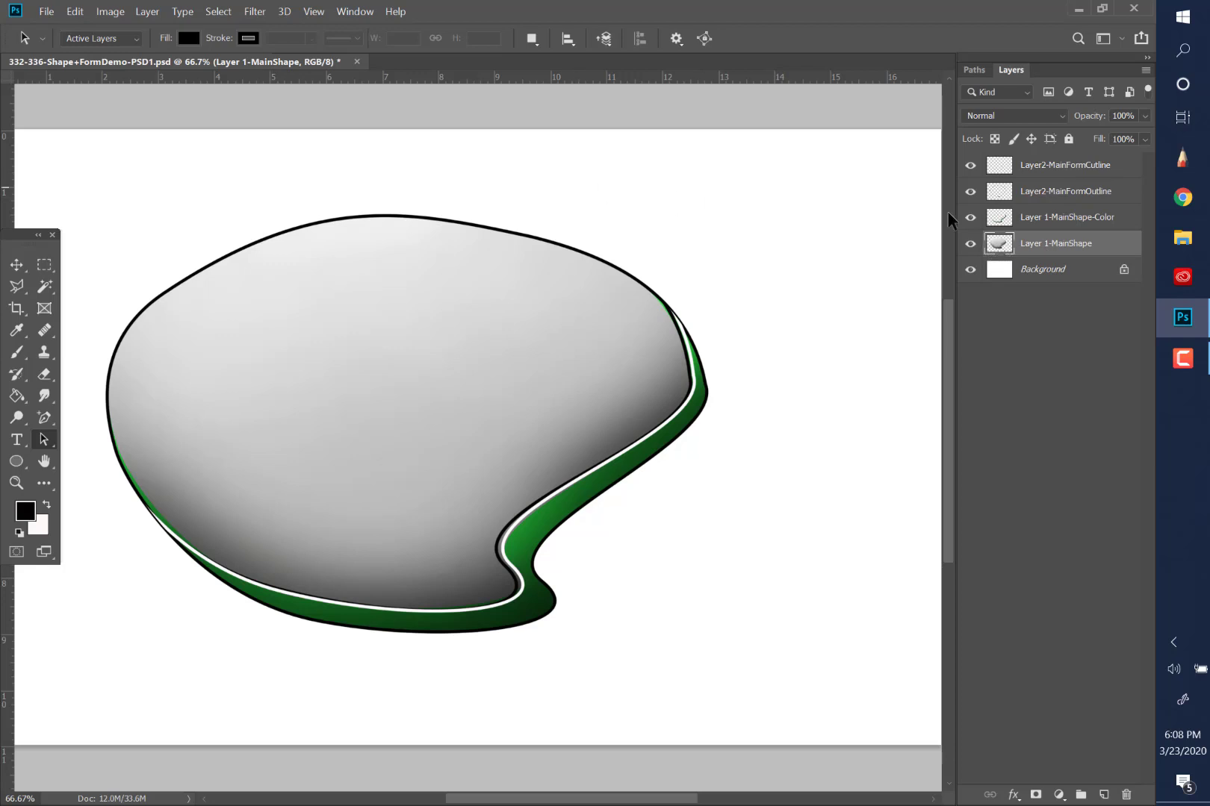
{"action": "right_click", "coordinate": [1061, 247]}
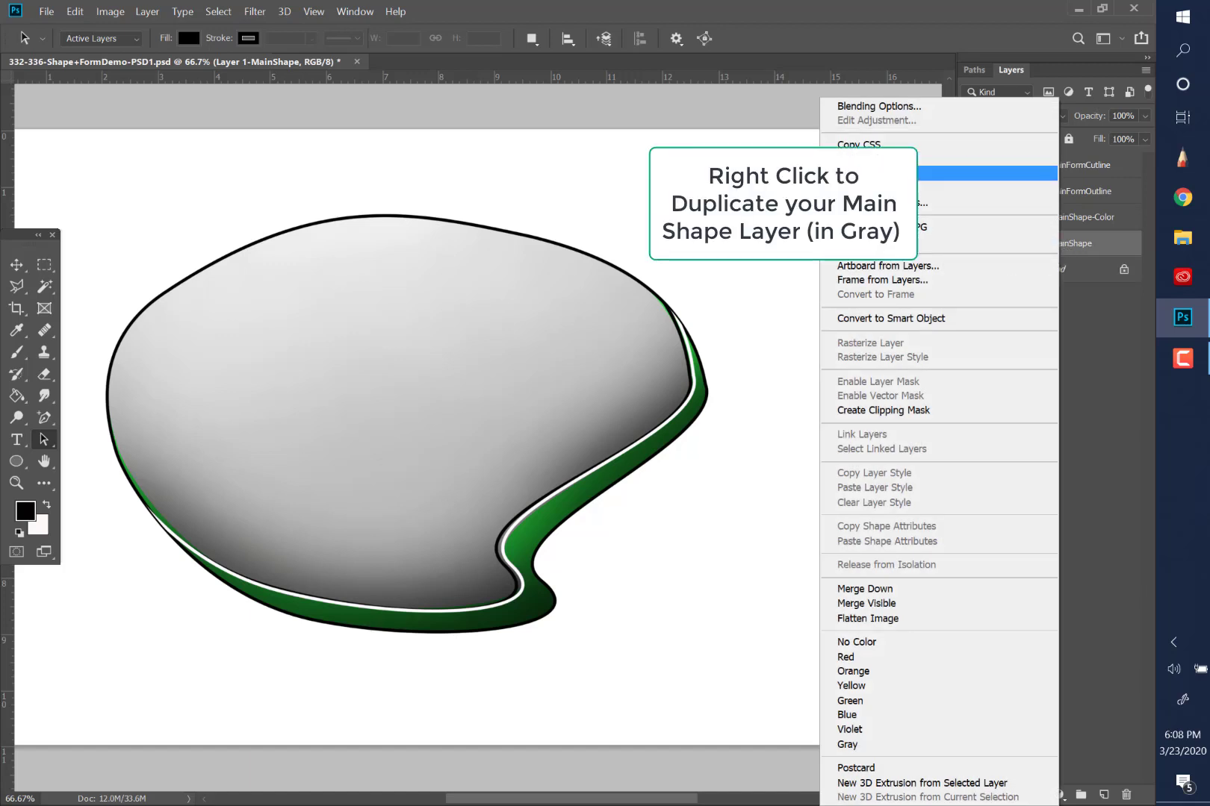
{"action": "left_click", "coordinate": [881, 173]}
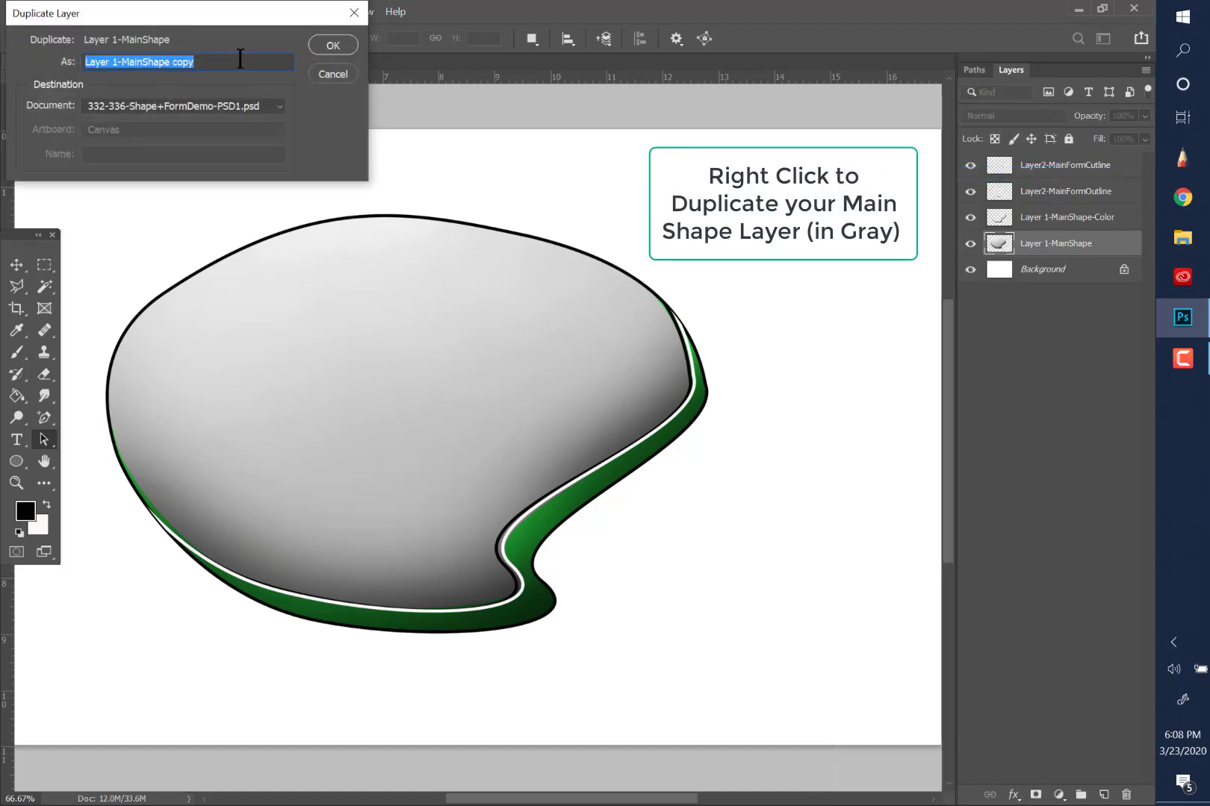
{"action": "left_click", "coordinate": [240, 60]}
{"action": "key", "text": "BackSpace"}
{"action": "key", "text": "BackSpace"}
{"action": "key", "text": "BackSpace"}
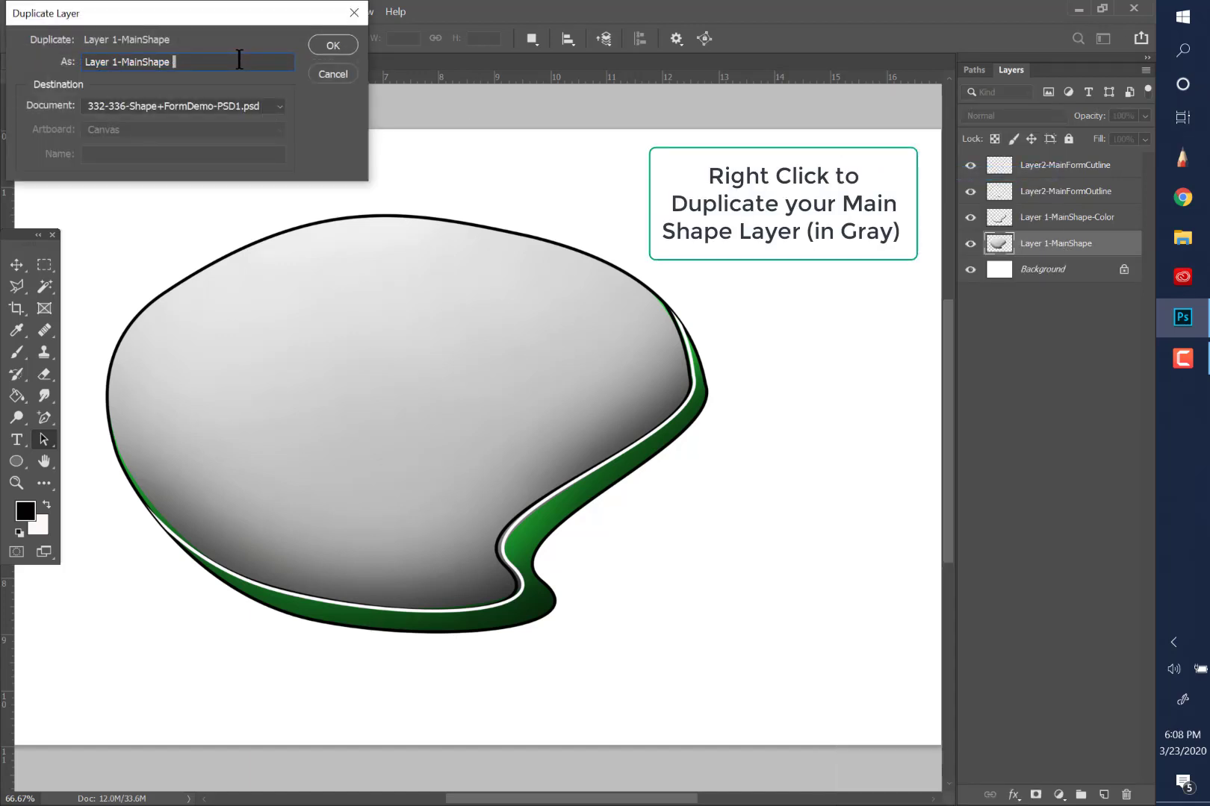
{"action": "type", "text": "-"}
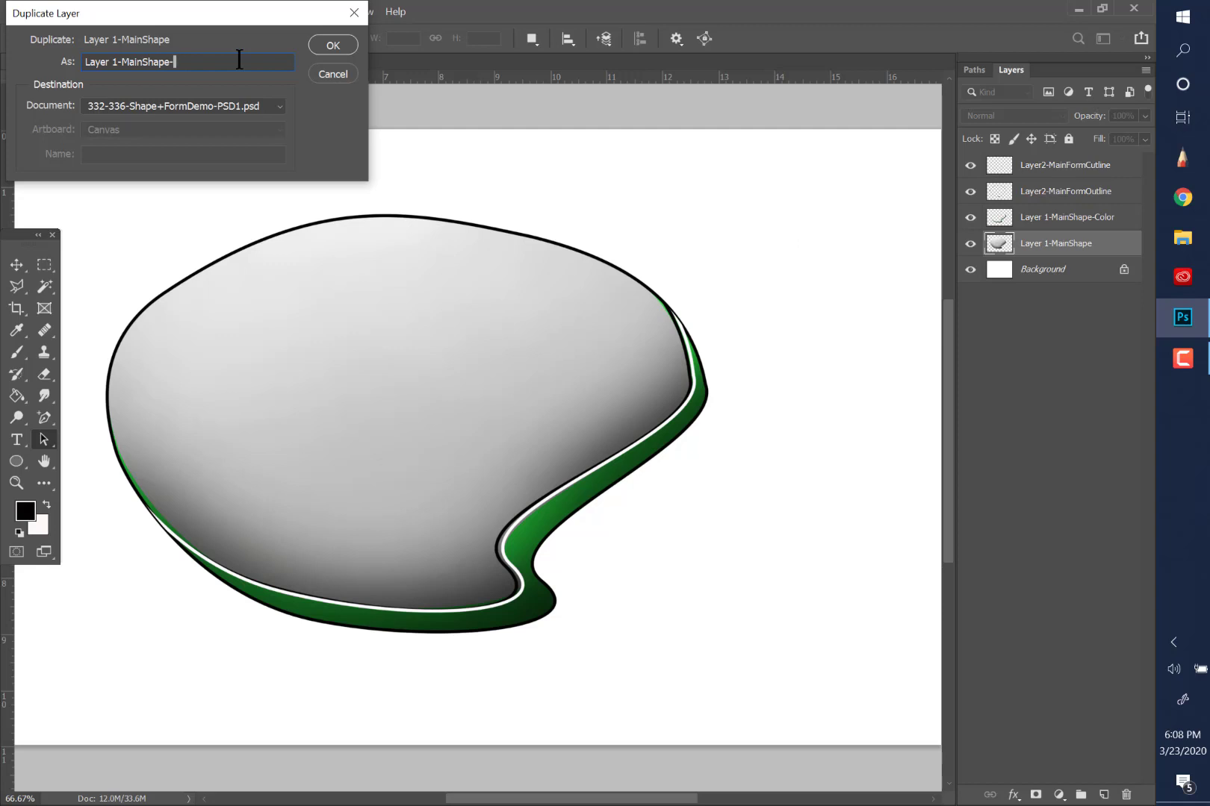
{"action": "type", "text": "Textured"}
{"action": "left_click", "coordinate": [329, 46]}
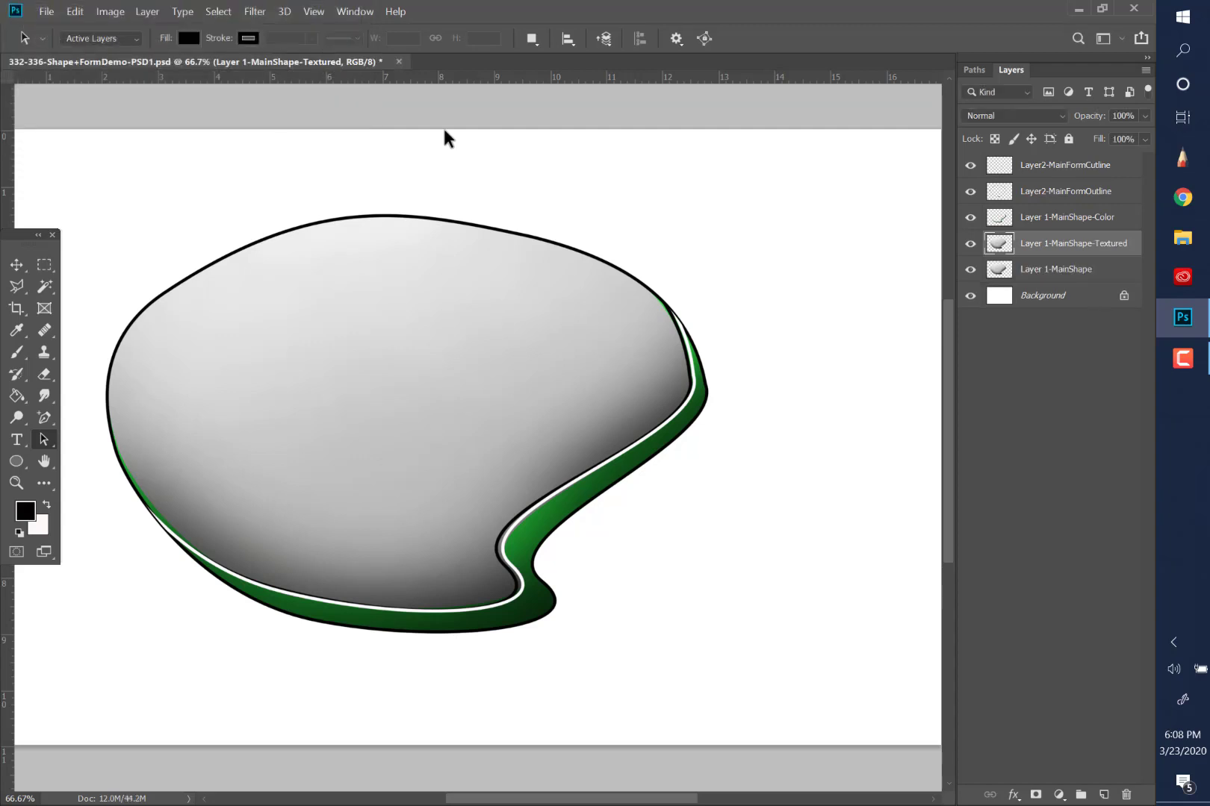
Apply the Add Noise filter to Layer 1-MainShape-Textured with an amount of about 79%, Uniform distribution and Monochromatic enabled.
{"action": "left_click", "coordinate": [1069, 218]}
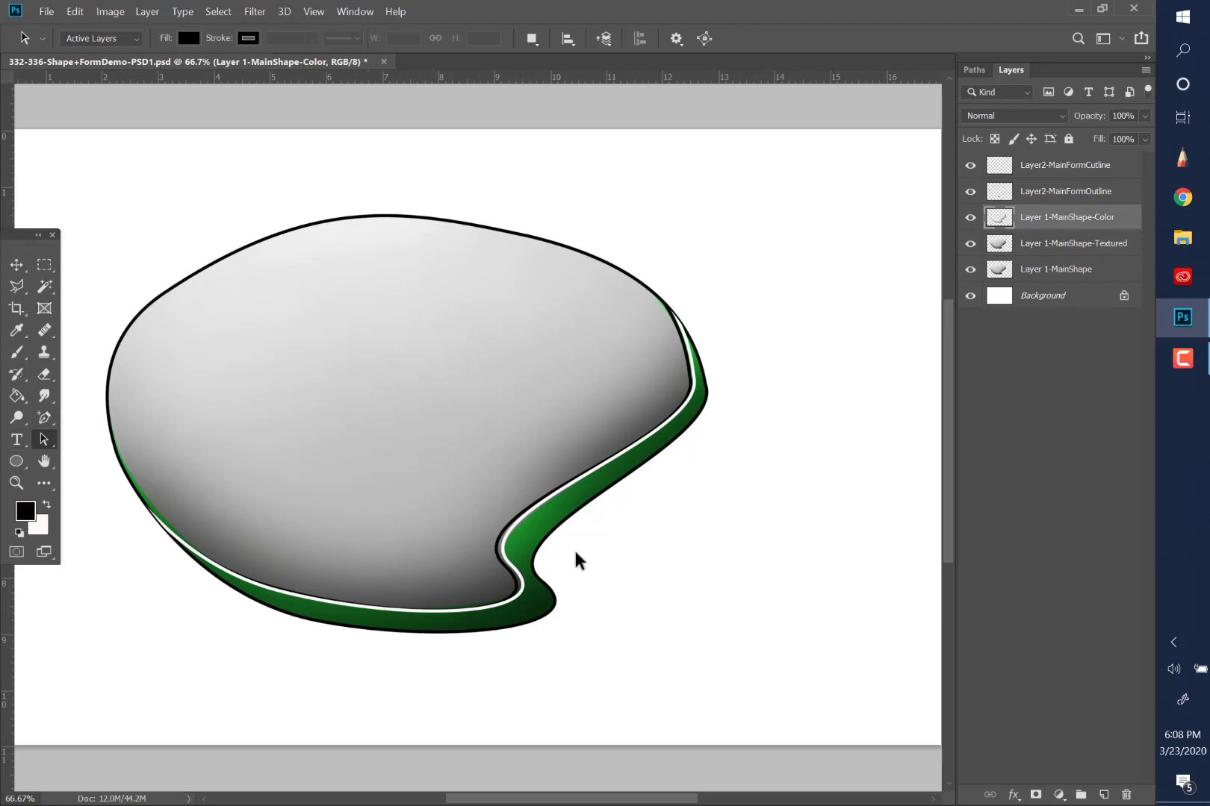
{"action": "left_click", "coordinate": [1073, 251]}
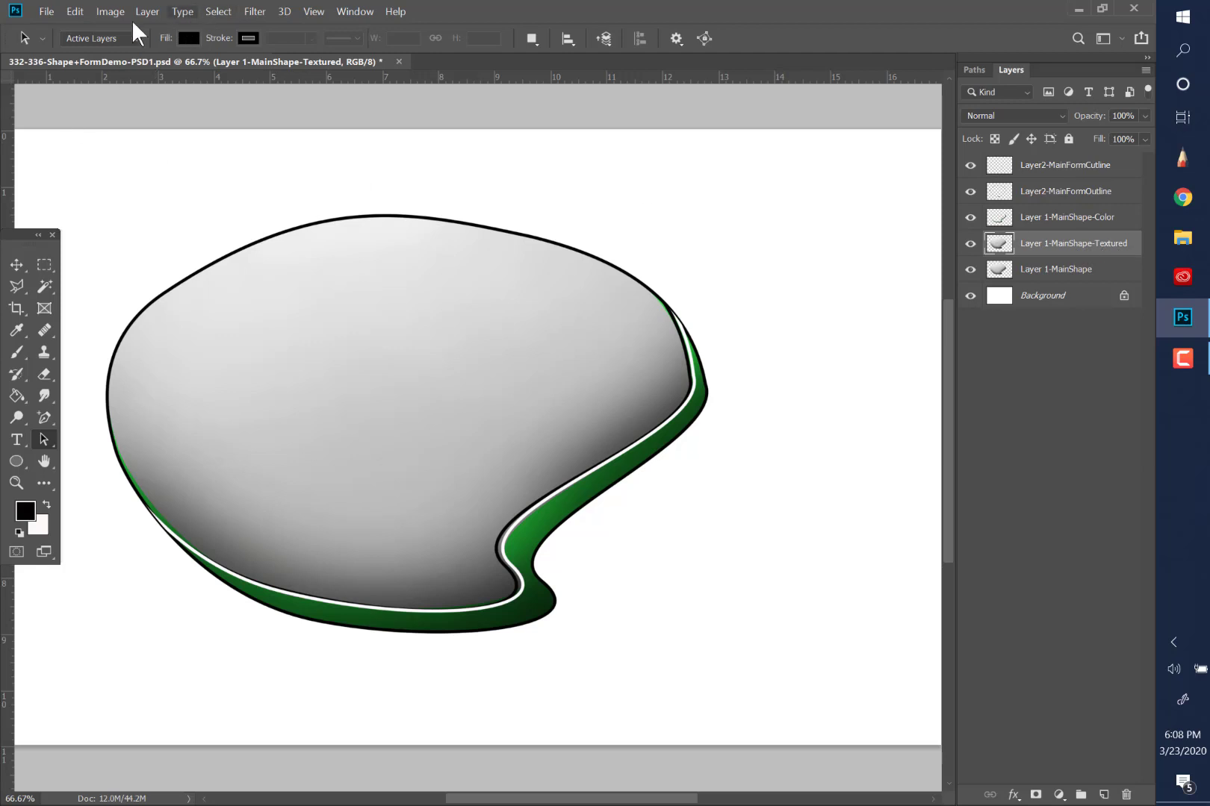
{"action": "left_click", "coordinate": [112, 11]}
{"action": "mouse_move", "coordinate": [256, 12]}
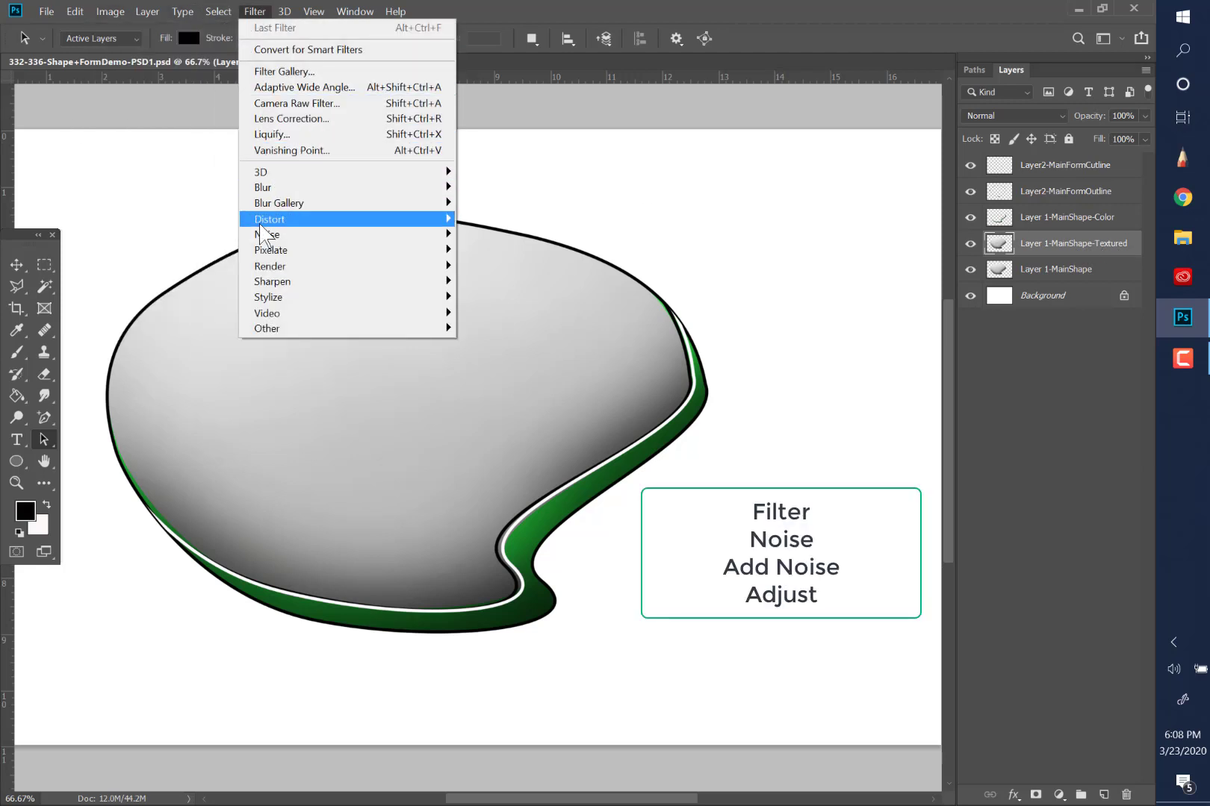
{"action": "mouse_move", "coordinate": [267, 236]}
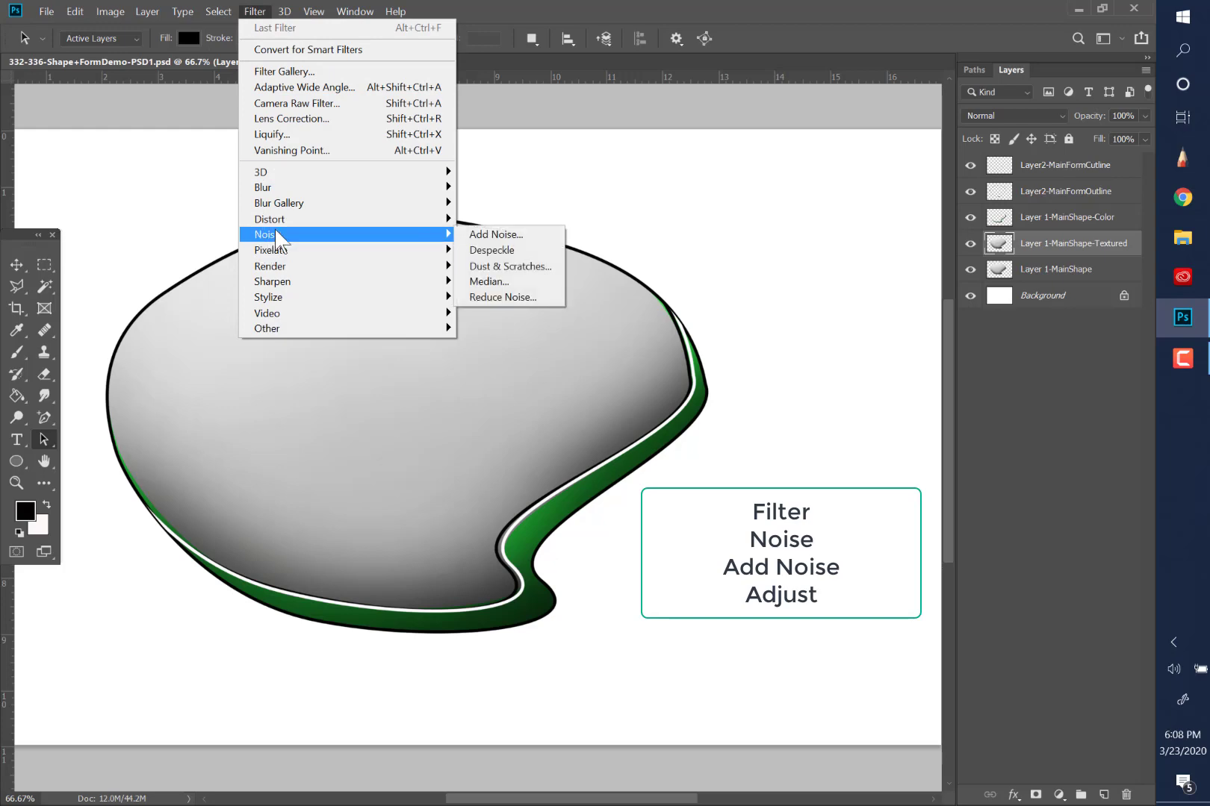
{"action": "left_click", "coordinate": [496, 235]}
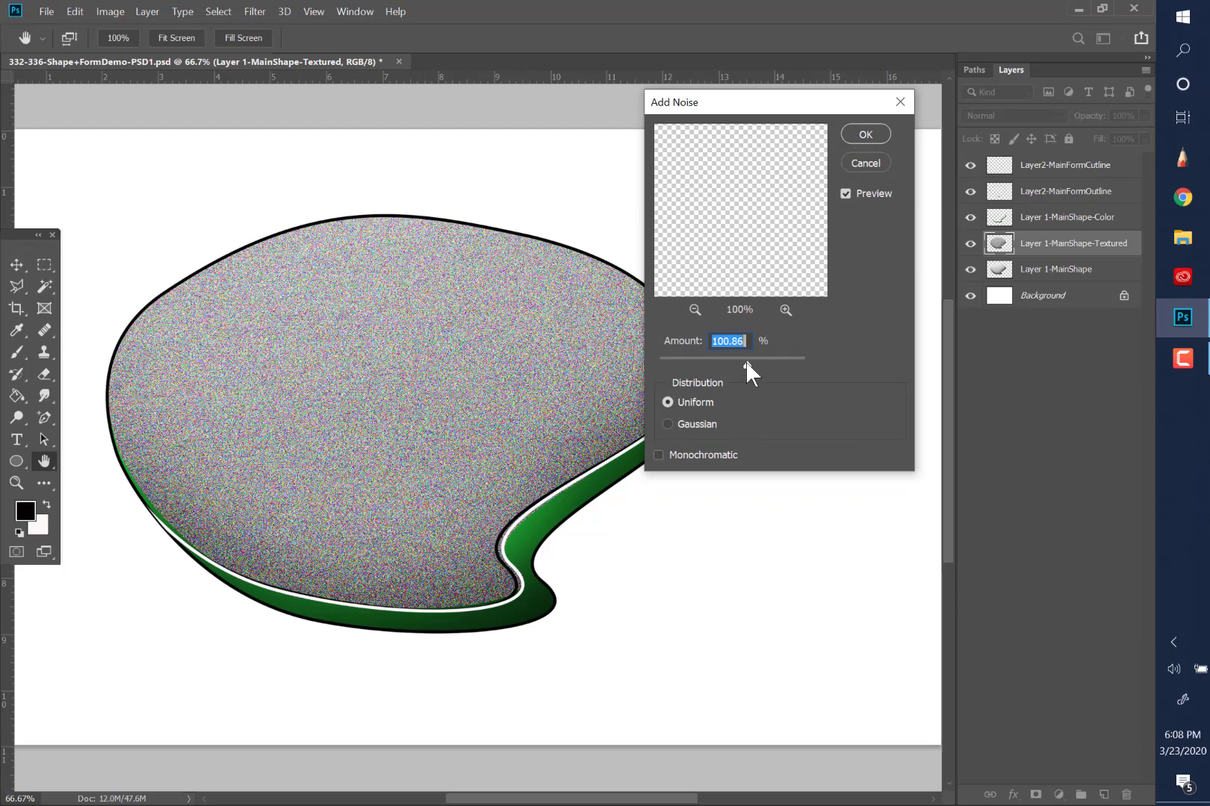
{"action": "left_click_drag", "start_coordinate": [736, 367], "coordinate": [719, 378]}
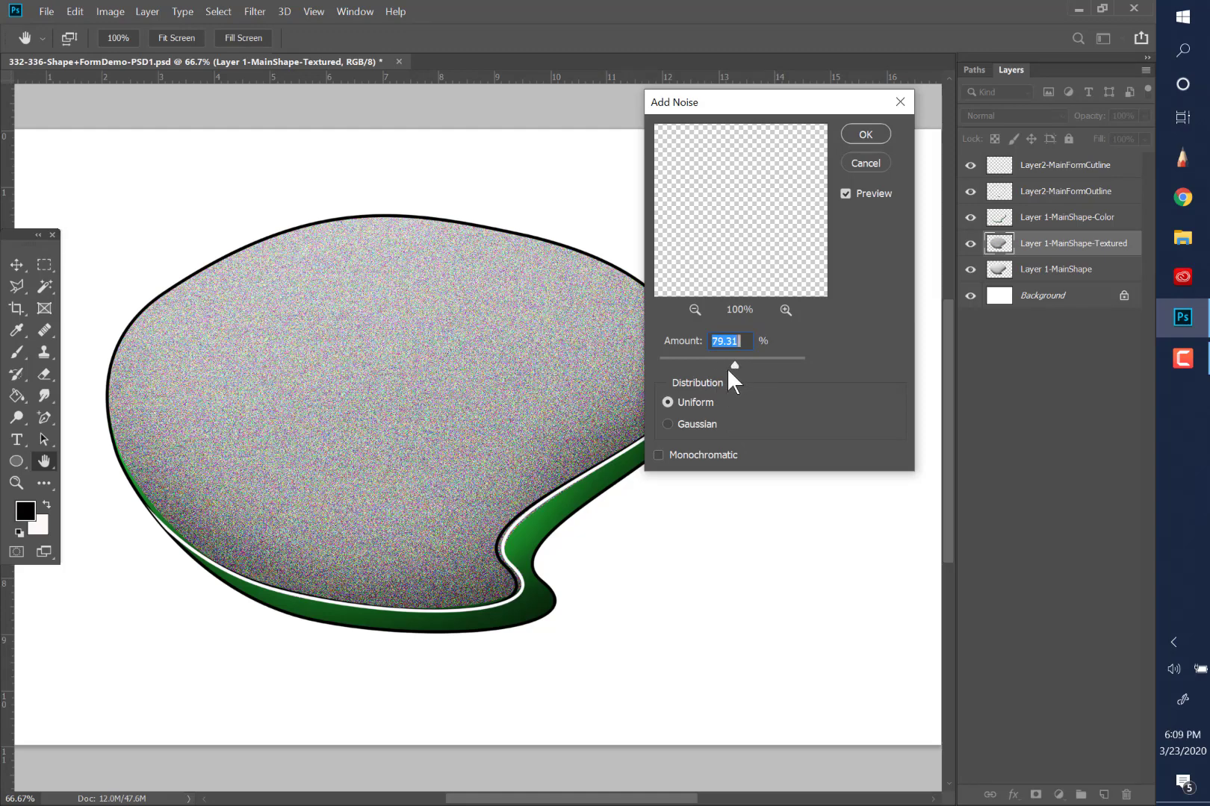
{"action": "left_click", "coordinate": [658, 455]}
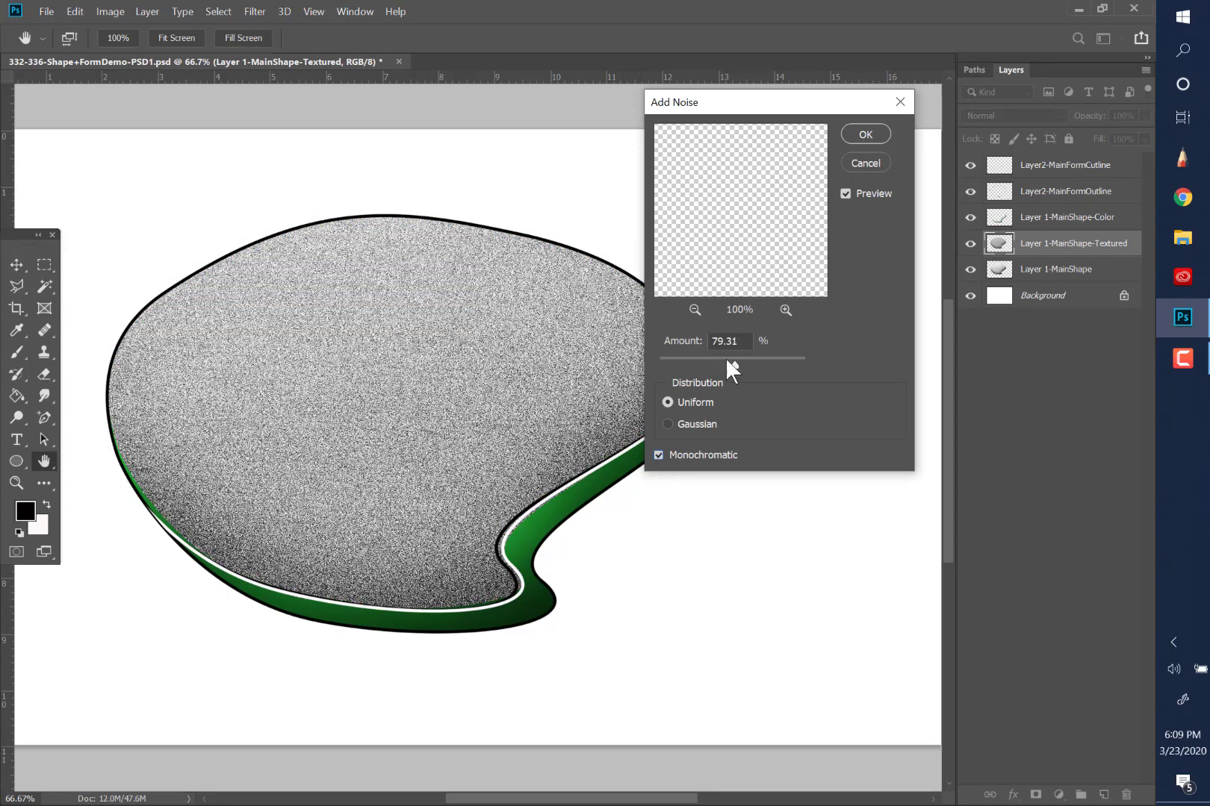
{"action": "key", "text": "Return"}
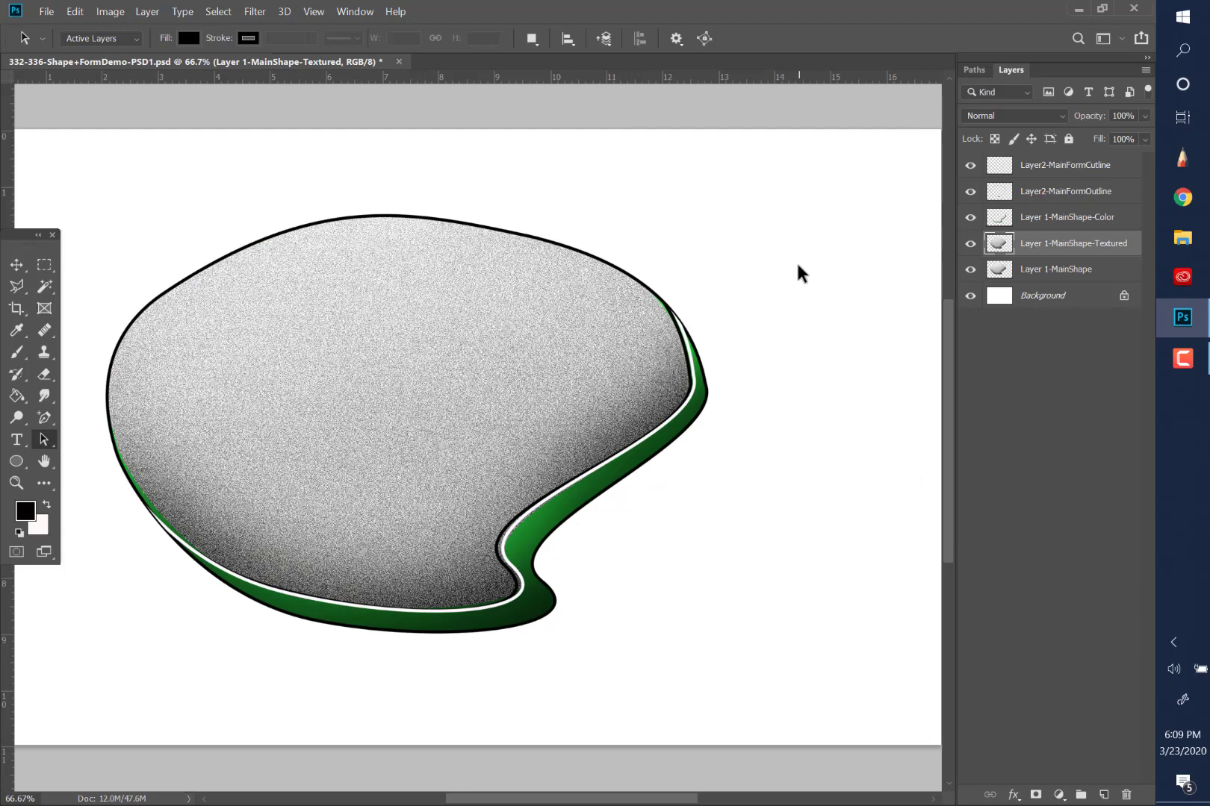